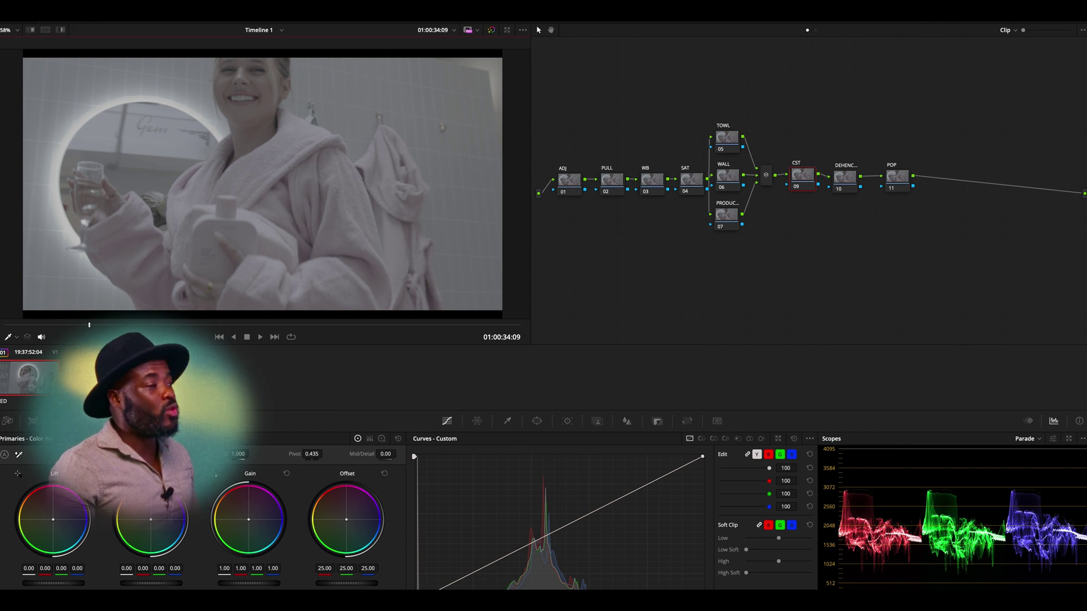
# Review the project's colour management settings, then close Project Settings without saving changes.
pyautogui.hotkey('shift', '9')
pyautogui.click(365, 138)
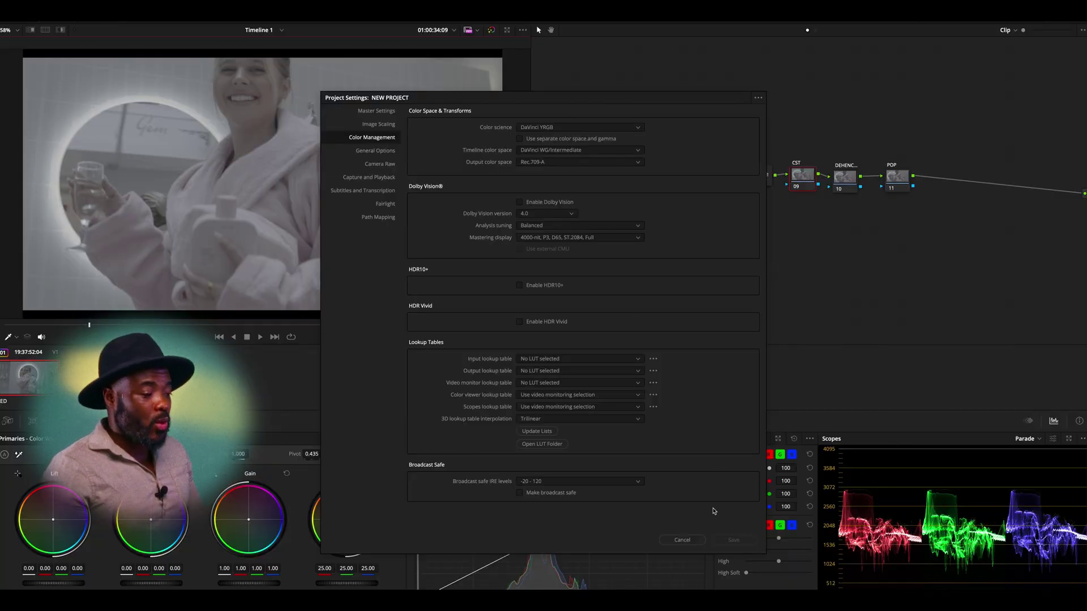
pyautogui.click(685, 540)
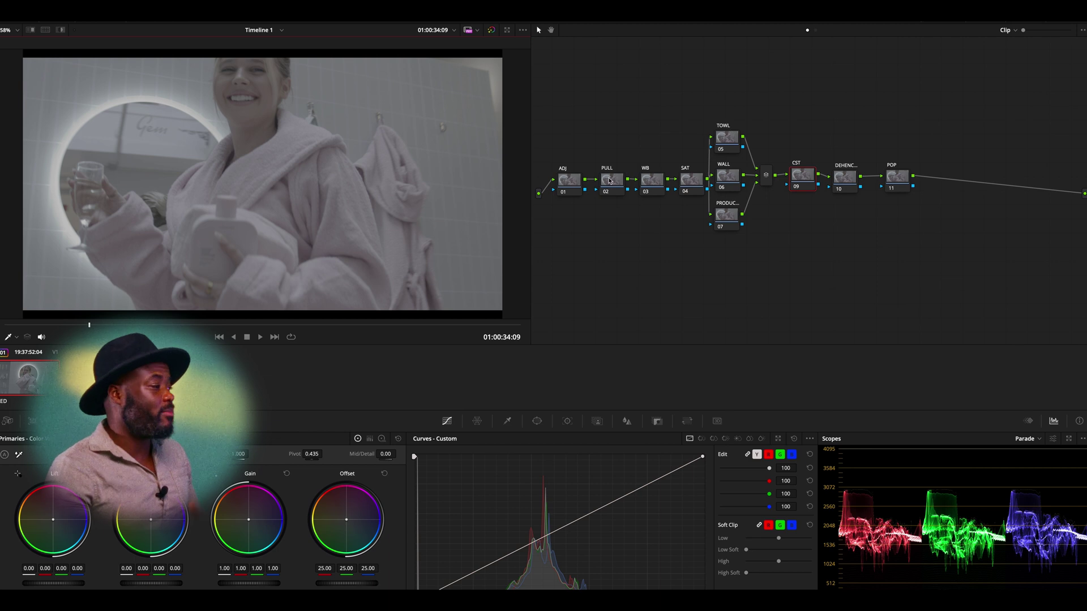
# Scrub the playhead to 01:00:46:03, where the woman lifts her glass by the mirror.
pyautogui.moveTo(89, 326); pyautogui.dragTo(143, 326)
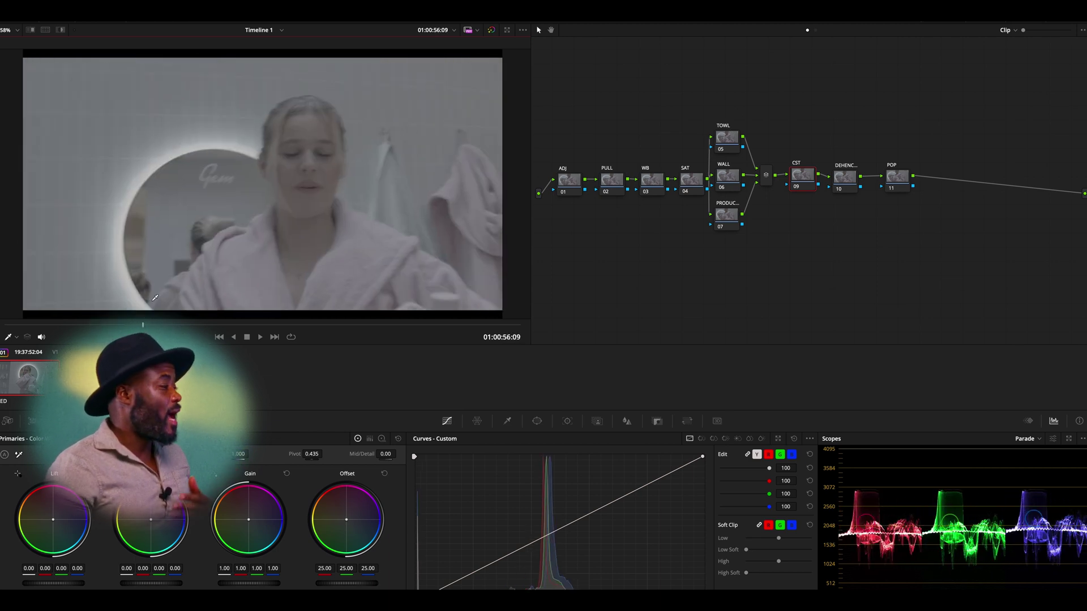
pyautogui.moveTo(143, 326)
pyautogui.mouseDown()
pyautogui.moveTo(236, 326)
pyautogui.moveTo(119, 326)
pyautogui.moveTo(146, 327)
pyautogui.mouseUp()
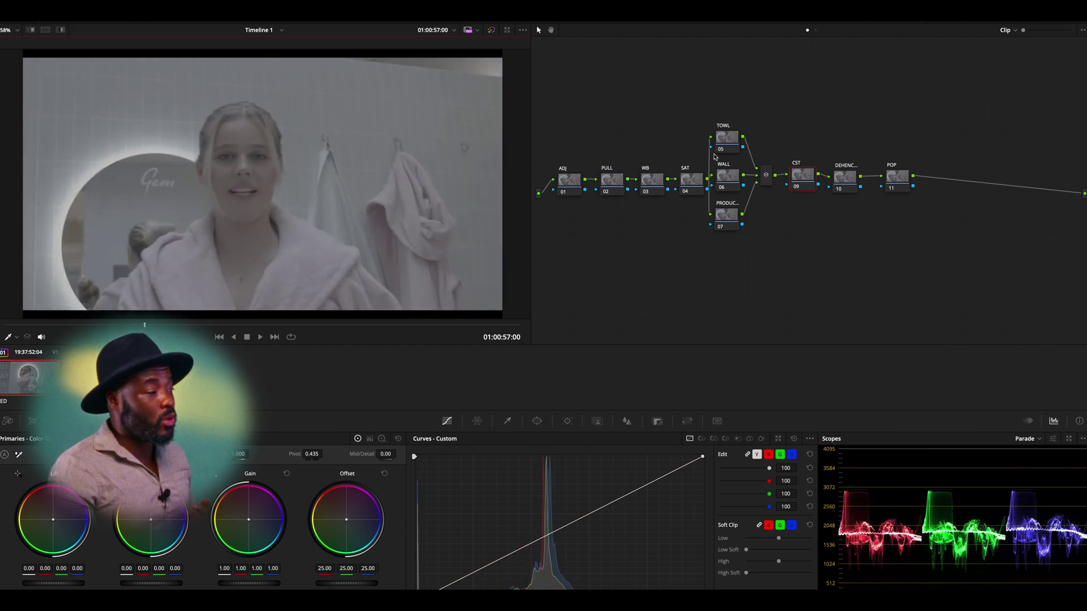
pyautogui.moveTo(135, 327); pyautogui.dragTo(161, 327)
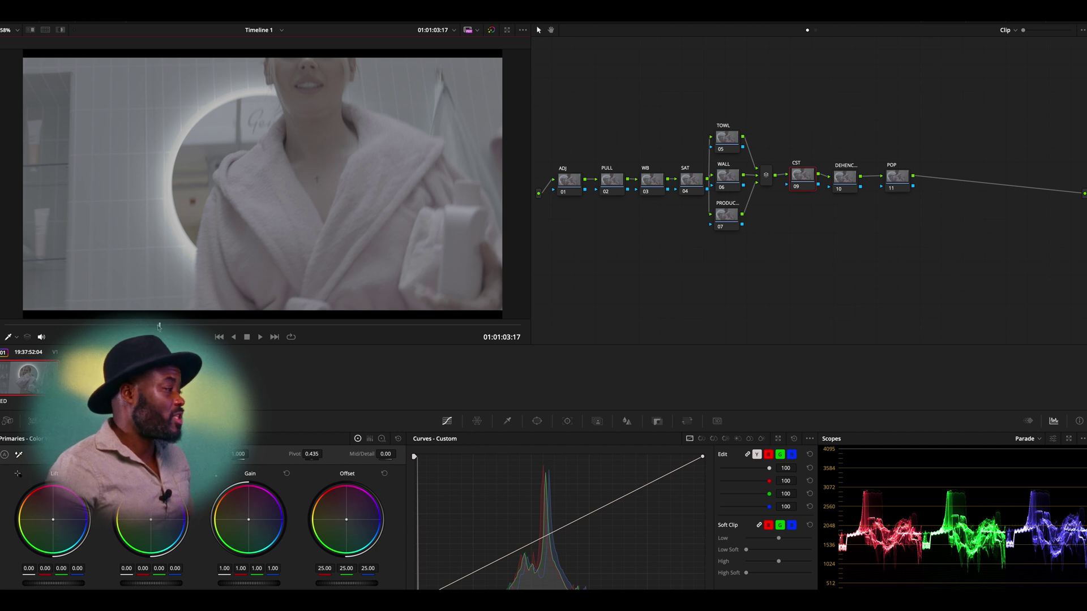
pyautogui.moveTo(159, 327); pyautogui.dragTo(118, 326)
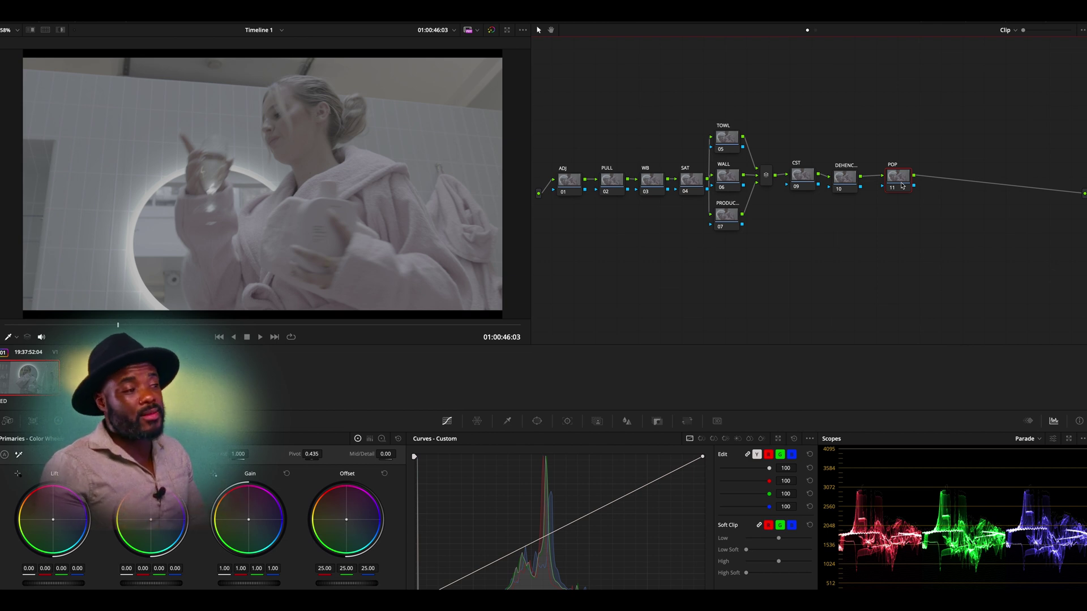
# Scrub to 01:00:15:07, change the RED Color Science in Camera Raw, then return to Primaries wheels.
pyautogui.click(21, 326)
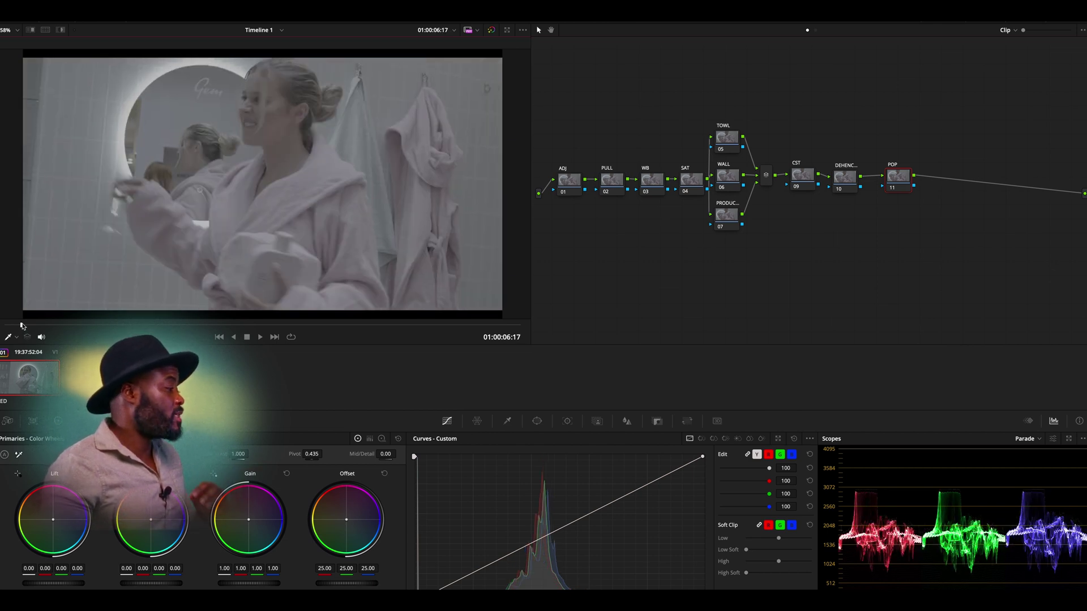
pyautogui.moveTo(22, 325); pyautogui.dragTo(42, 324)
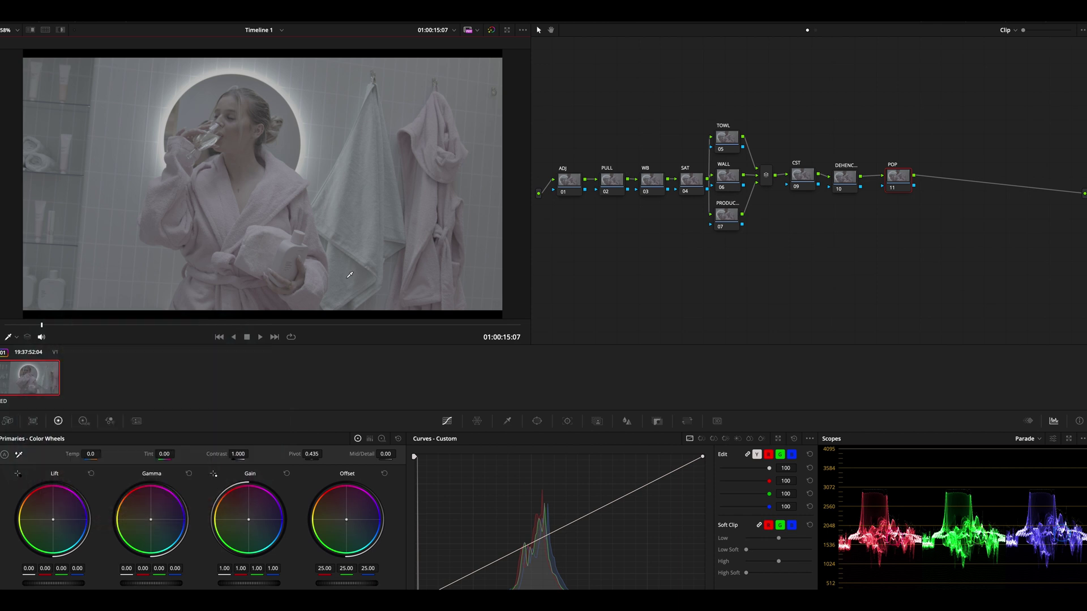
pyautogui.click(8, 420)
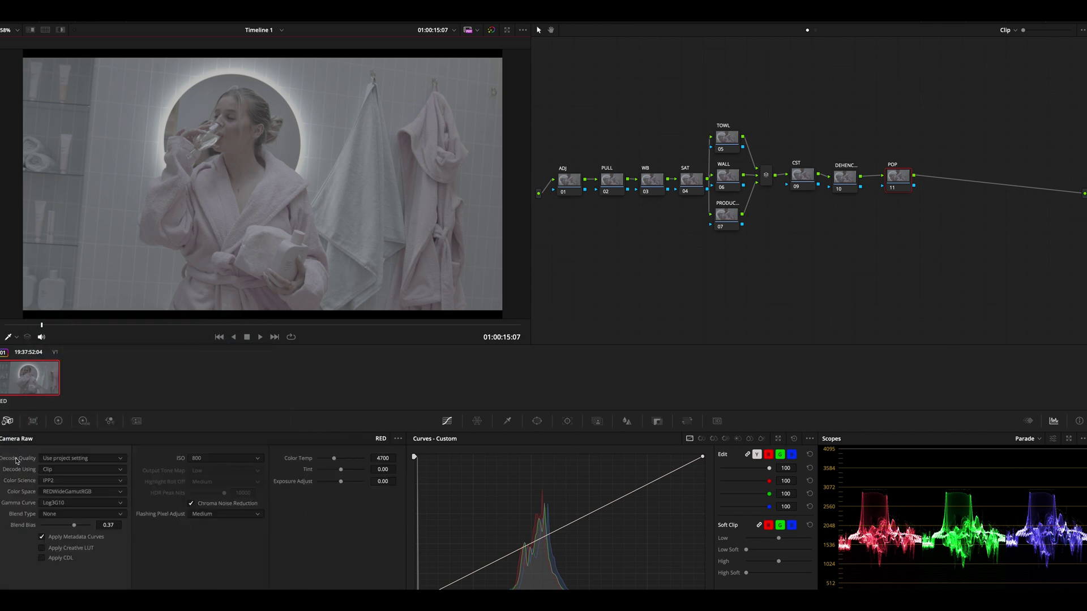
pyautogui.click(55, 478)
pyautogui.click(57, 492)
pyautogui.click(58, 421)
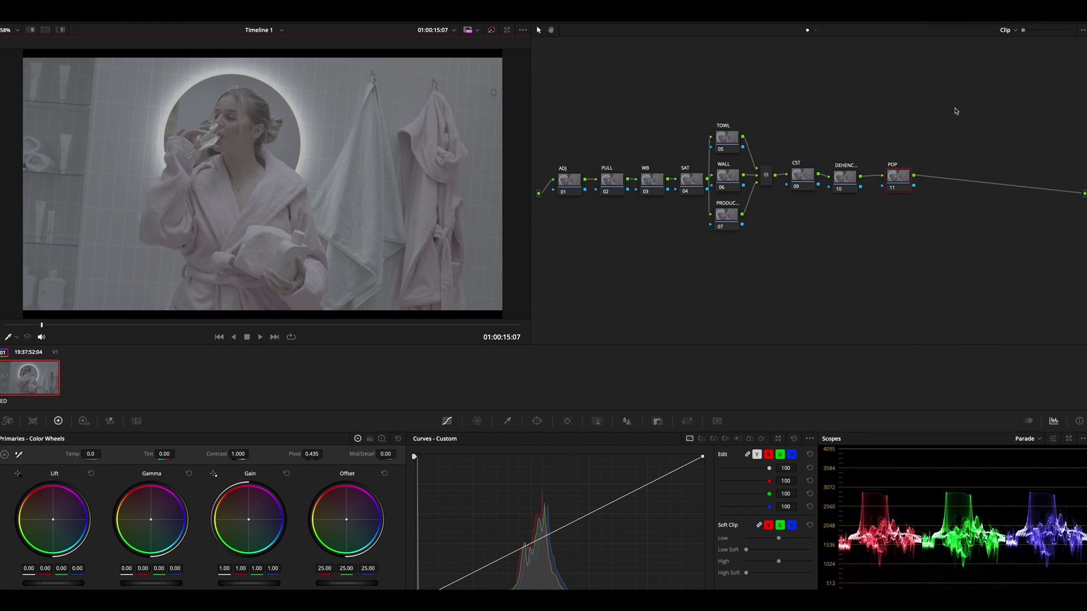
# Apply the Color Space Transform effect, found by searching 'col', to the CST node.
pyautogui.click(816, 173)
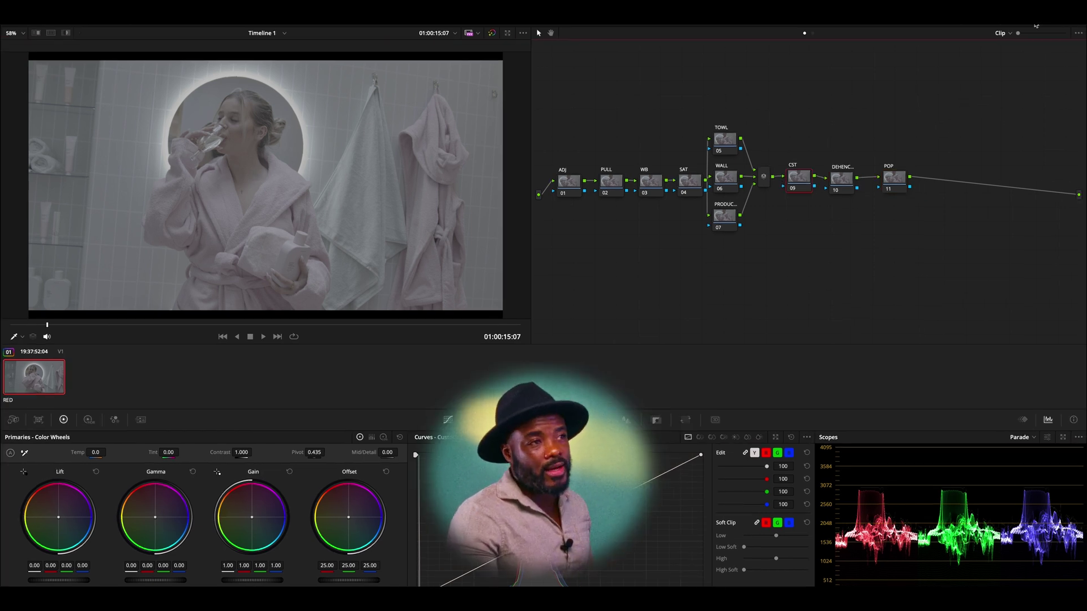
pyautogui.click(1062, 17)
pyautogui.click(1063, 32)
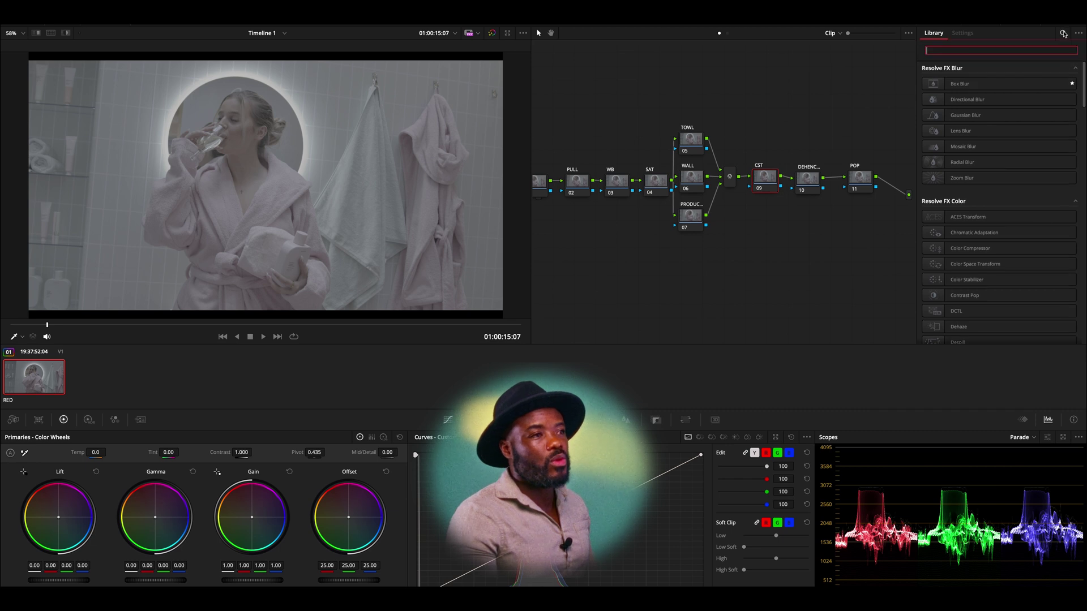
pyautogui.write('col')
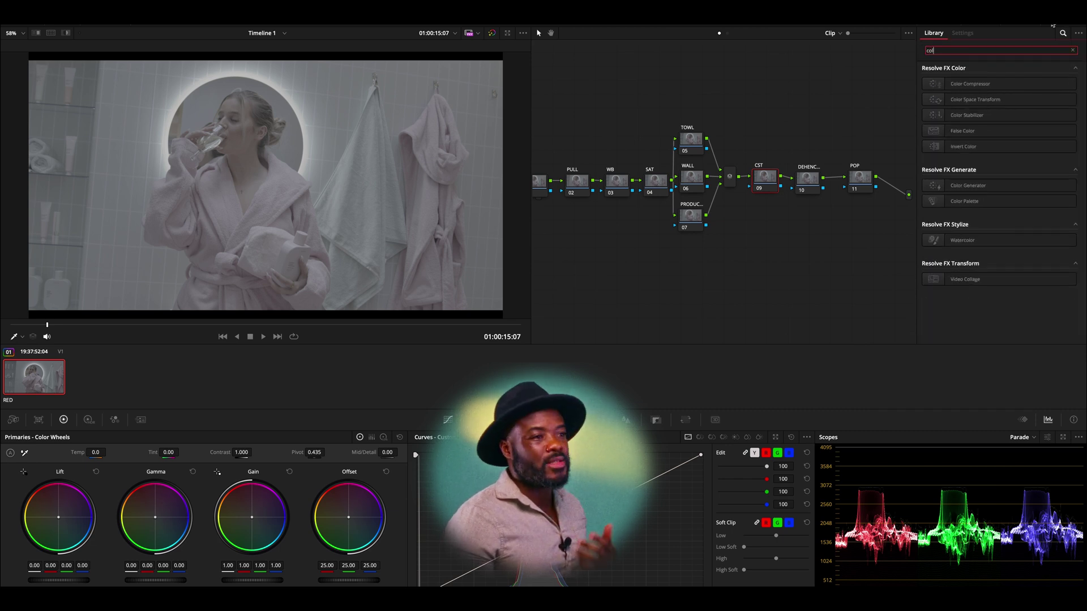
pyautogui.moveTo(1022, 101); pyautogui.dragTo(767, 180)
# Set the CST input to REDWideGamutRGB color space and RED Log3G10 gamma.
pyautogui.click(995, 94)
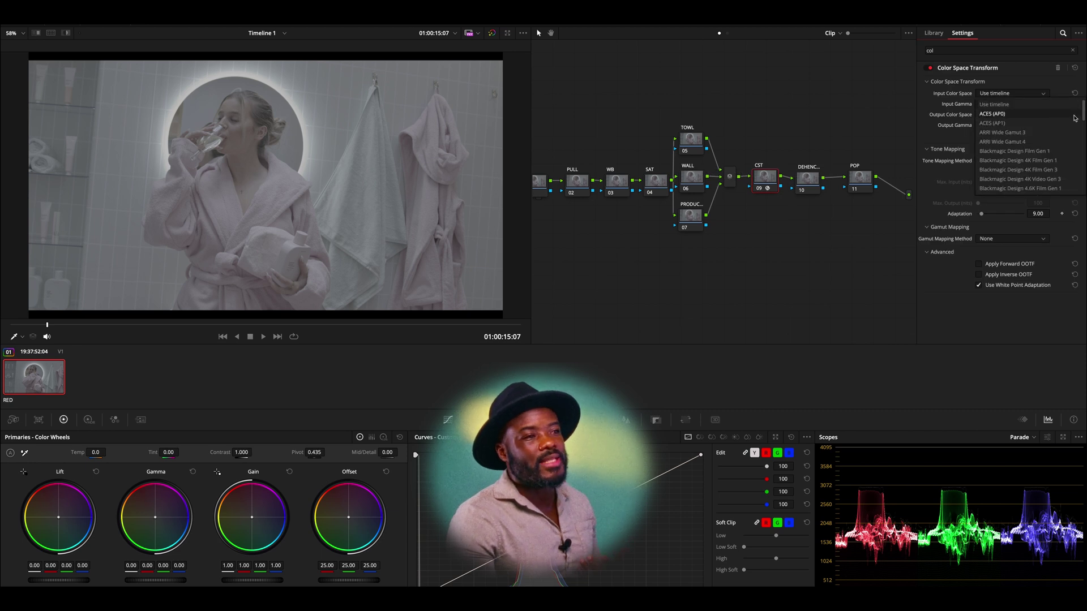
pyautogui.moveTo(1083, 115); pyautogui.dragTo(1082, 184)
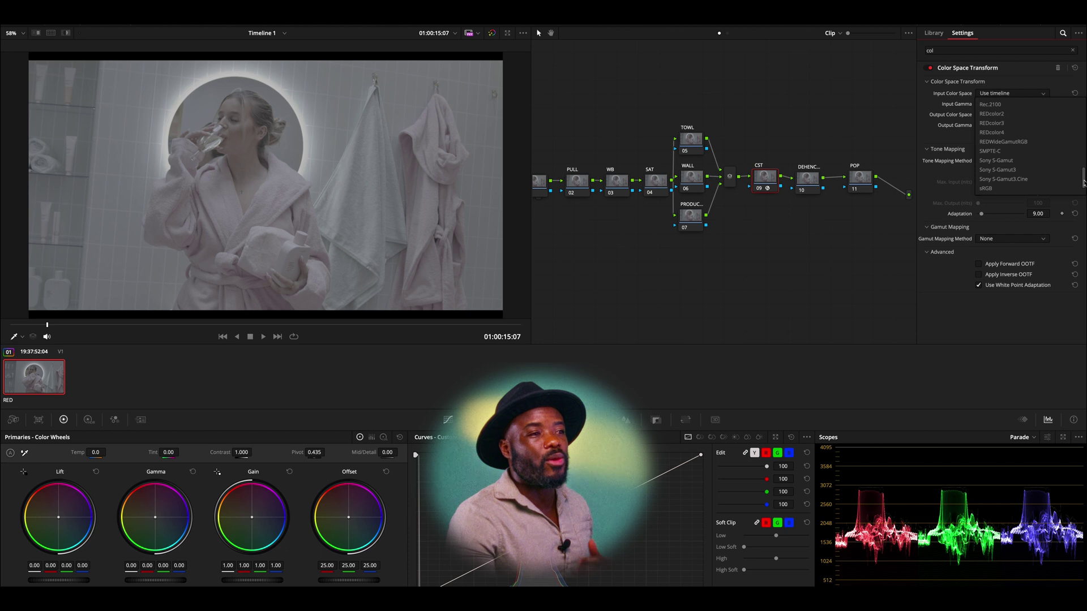
pyautogui.click(1046, 142)
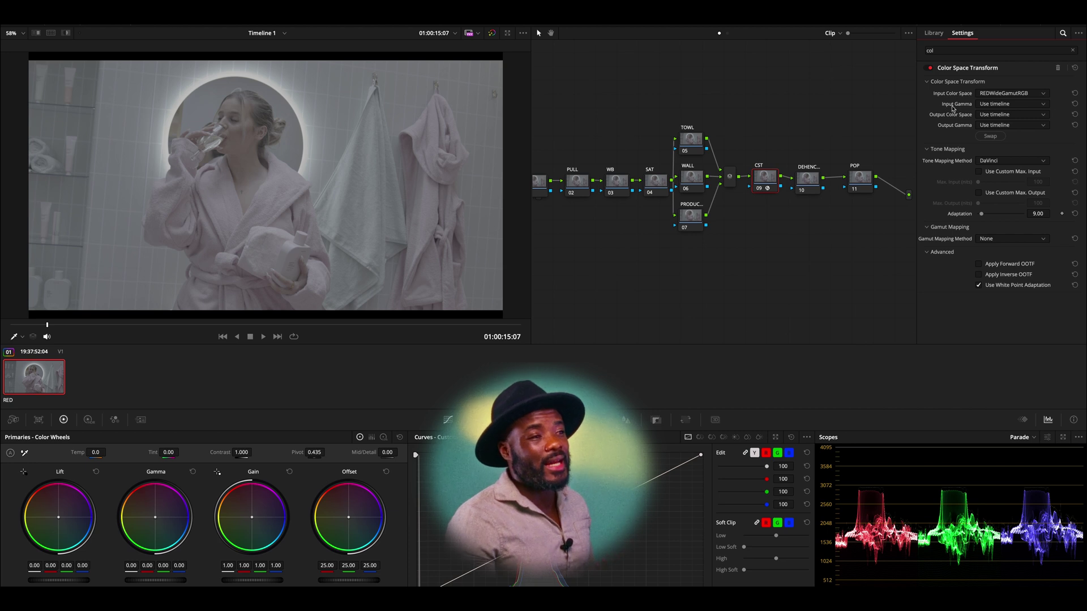
pyautogui.click(1037, 106)
pyautogui.moveTo(1083, 124); pyautogui.dragTo(1084, 182)
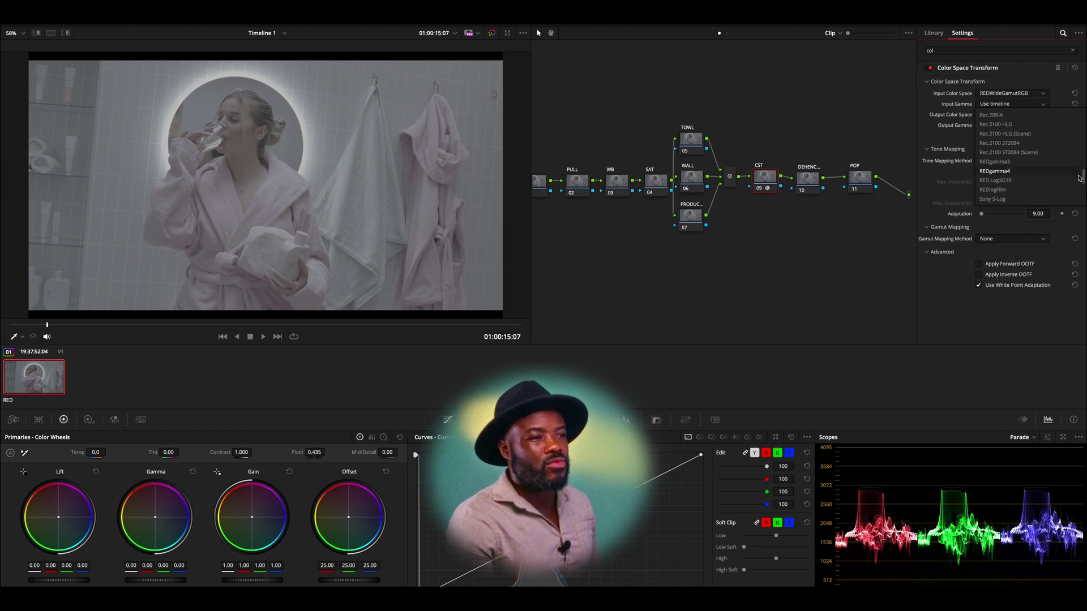
pyautogui.click(1029, 180)
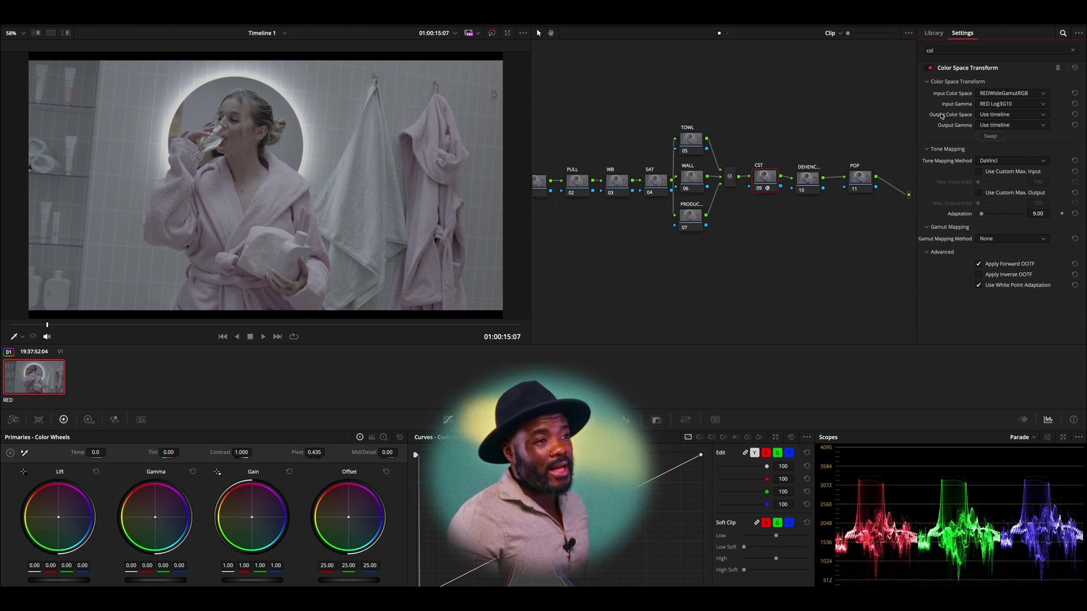
# Set the CST output to Rec.709 color space and Cineon Film Log gamma.
pyautogui.click(1034, 116)
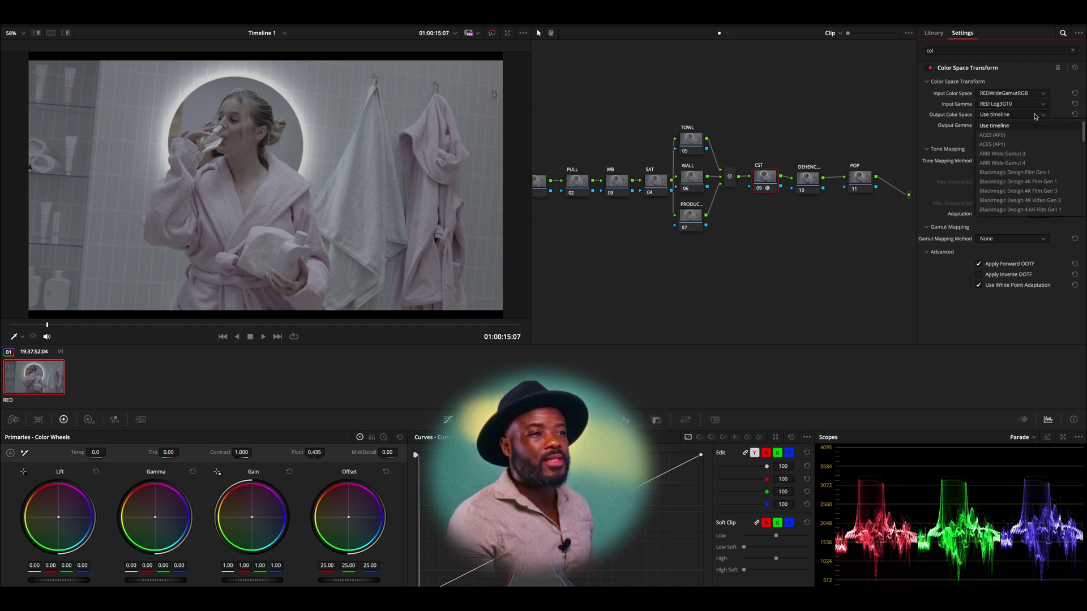
pyautogui.moveTo(1084, 134); pyautogui.dragTo(1080, 195)
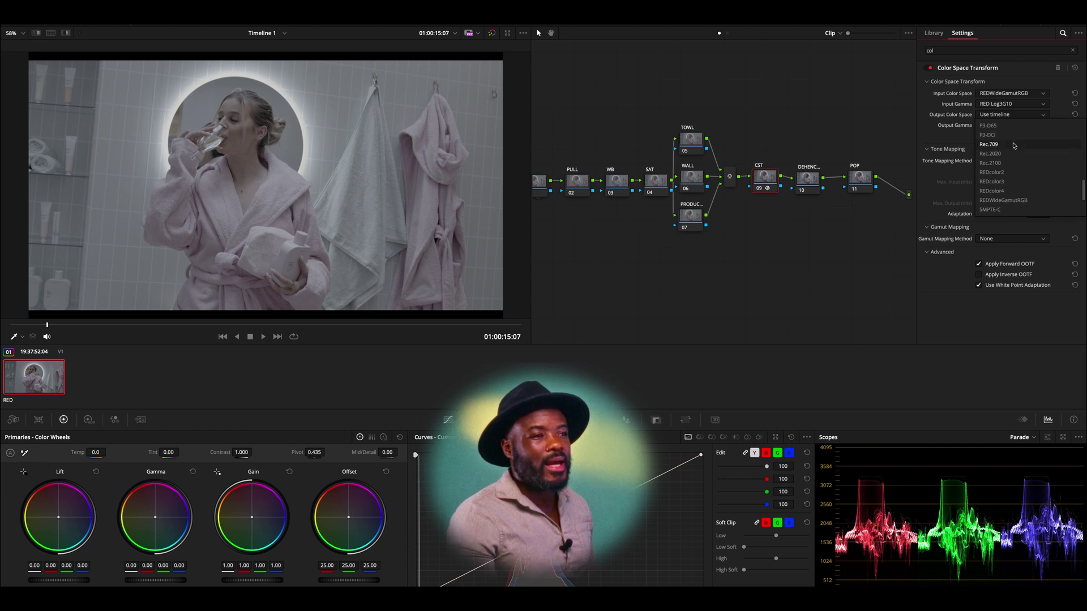
pyautogui.click(989, 134)
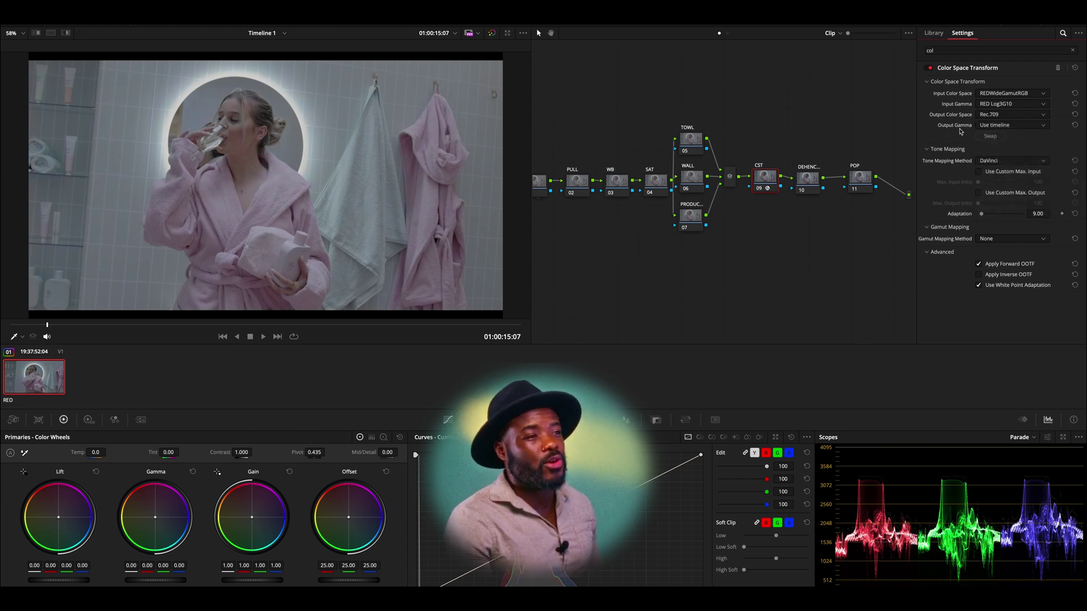
pyautogui.click(1045, 129)
pyautogui.moveTo(1082, 140); pyautogui.dragTo(1070, 170)
pyautogui.click(1021, 174)
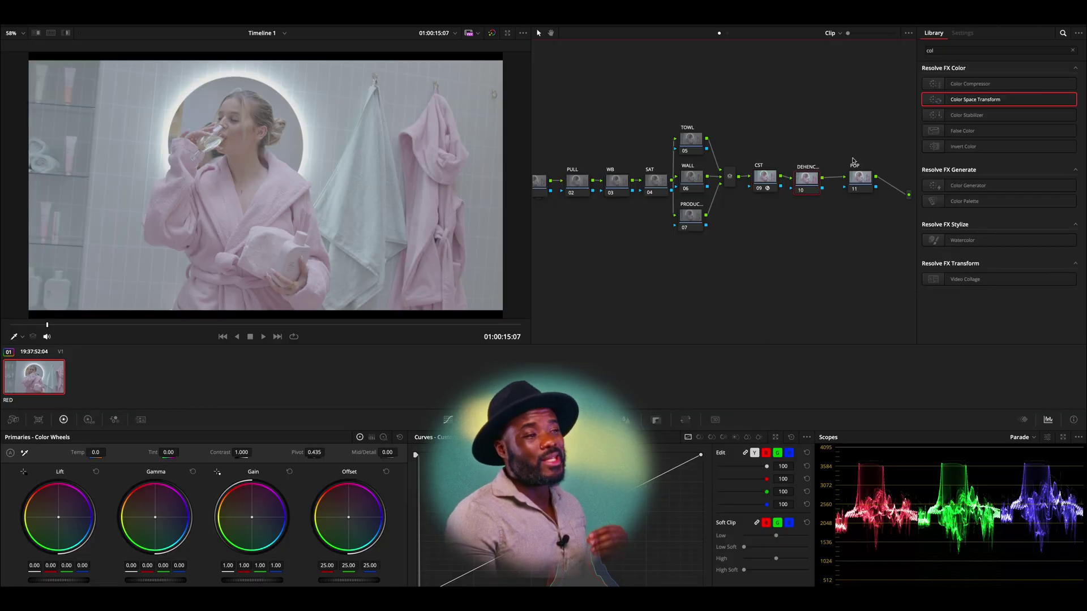
# Apply Dehancer Pro 7.1.3, found by searching 'deh', to node 10.
pyautogui.click(1072, 50)
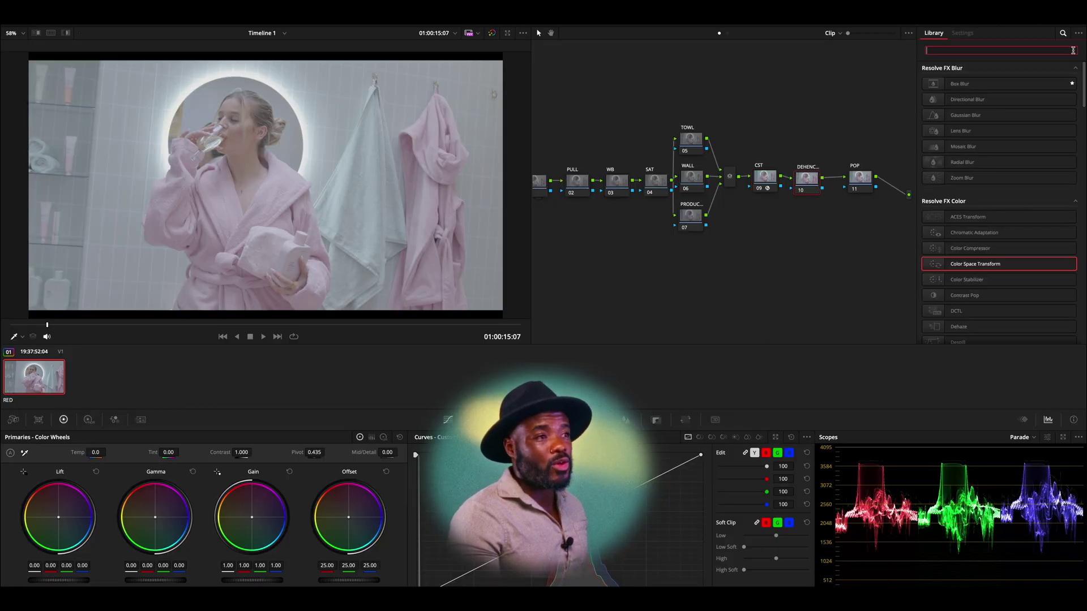
pyautogui.write('deh')
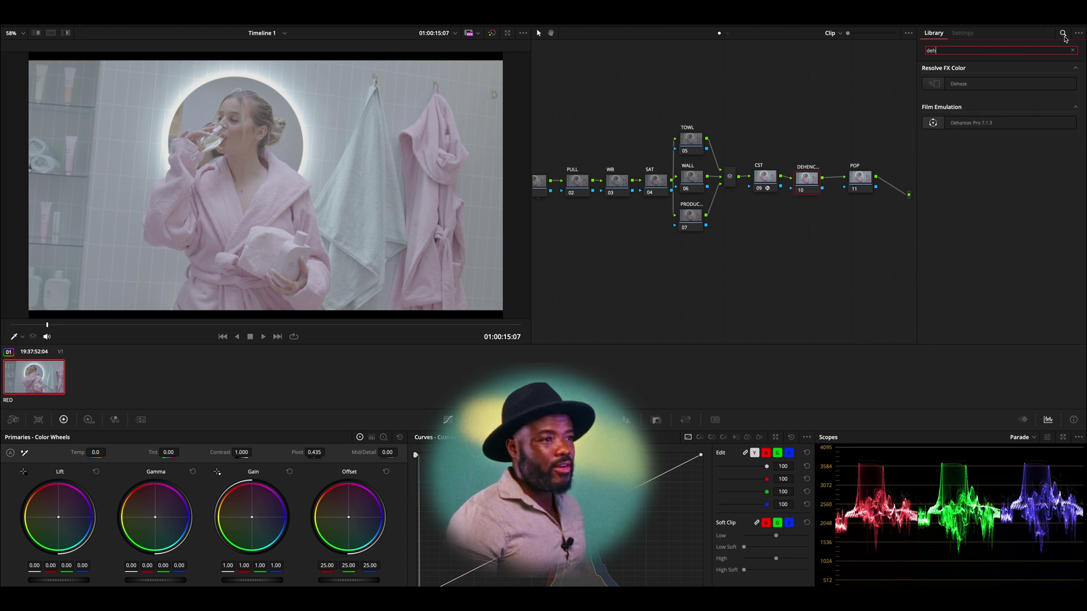
pyautogui.moveTo(984, 128); pyautogui.dragTo(809, 183)
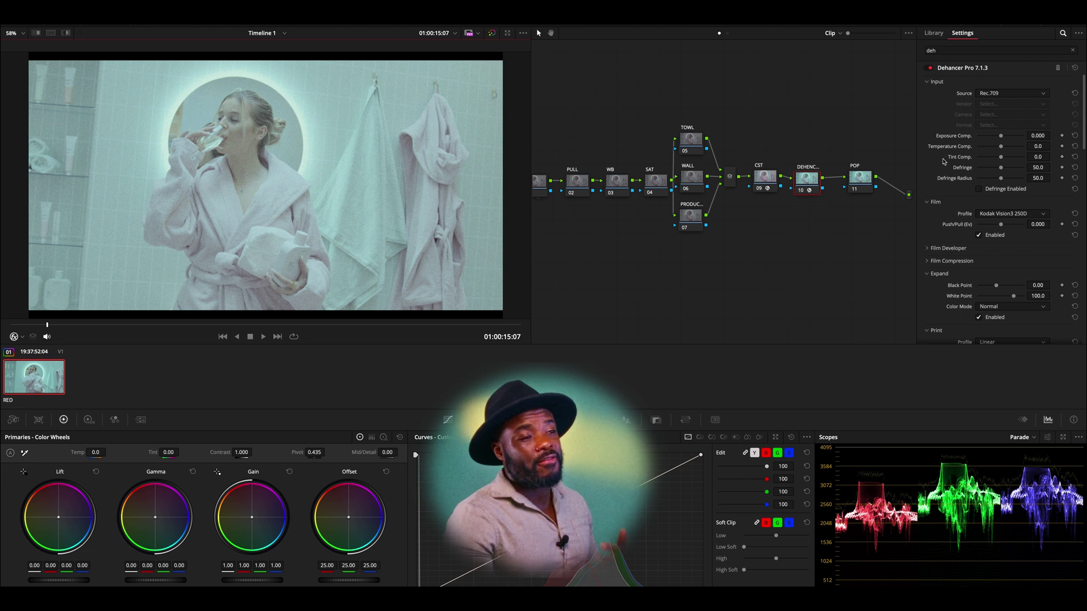
# Turn off film stock emulation, set the input source to Cineon Film Log, and collapse Input, Film and Expand.
pyautogui.click(979, 235)
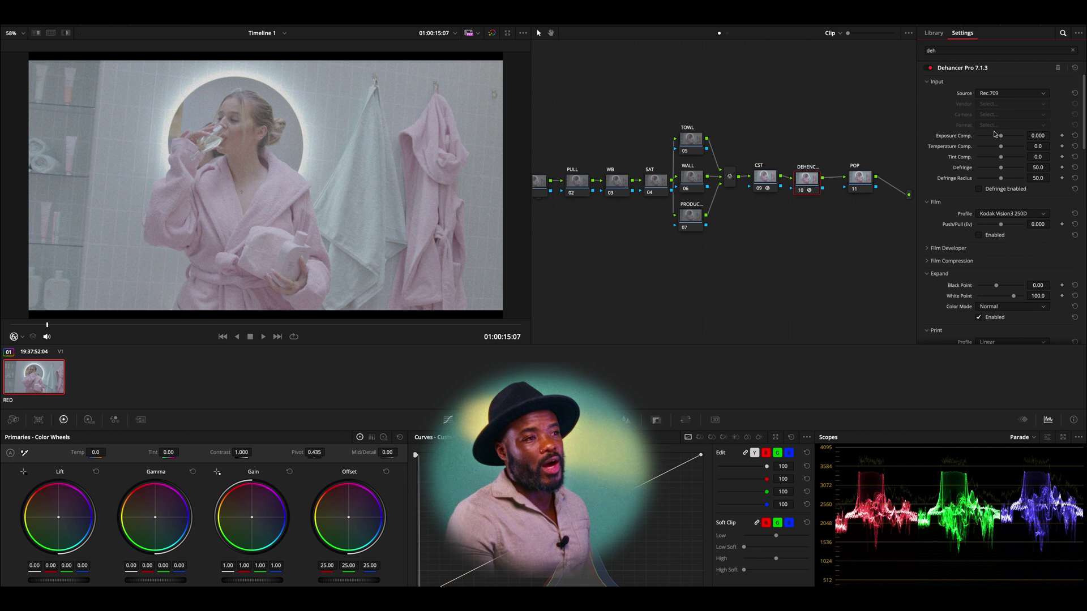
pyautogui.click(1021, 95)
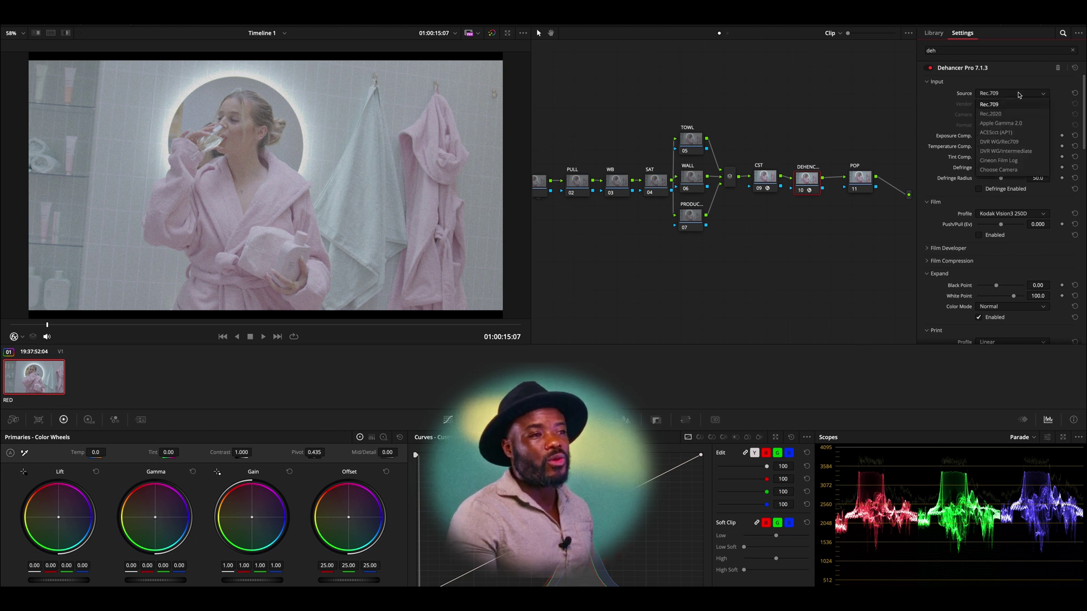
pyautogui.click(1002, 162)
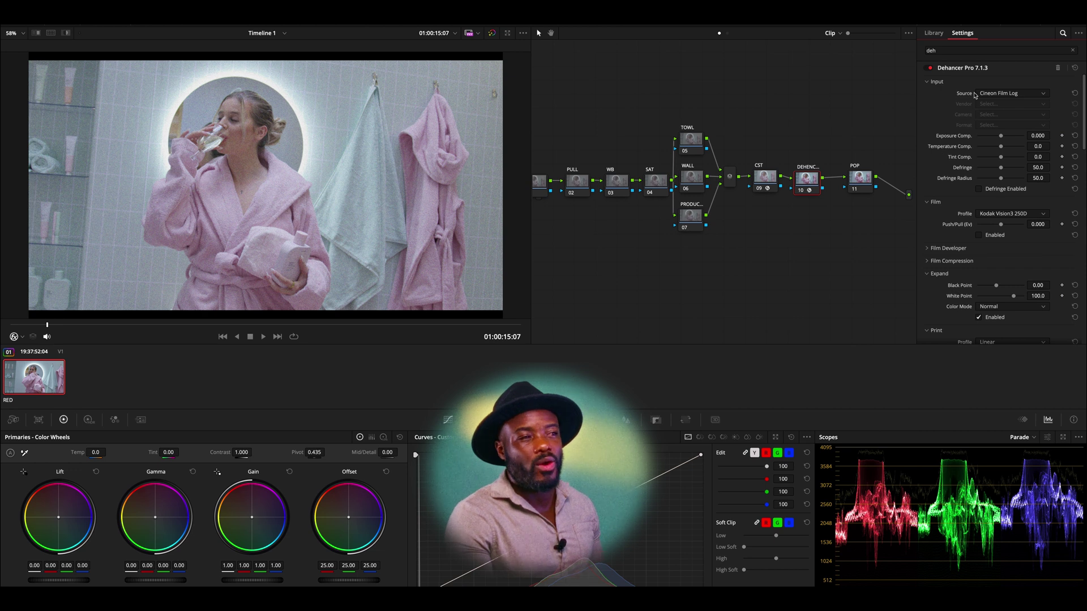
pyautogui.click(933, 83)
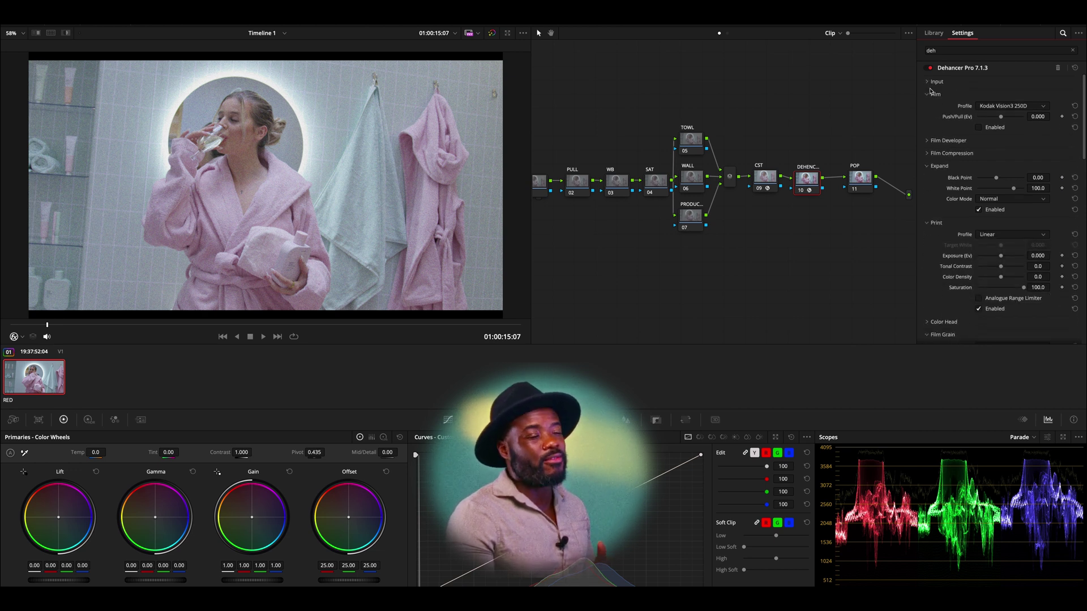
pyautogui.click(932, 94)
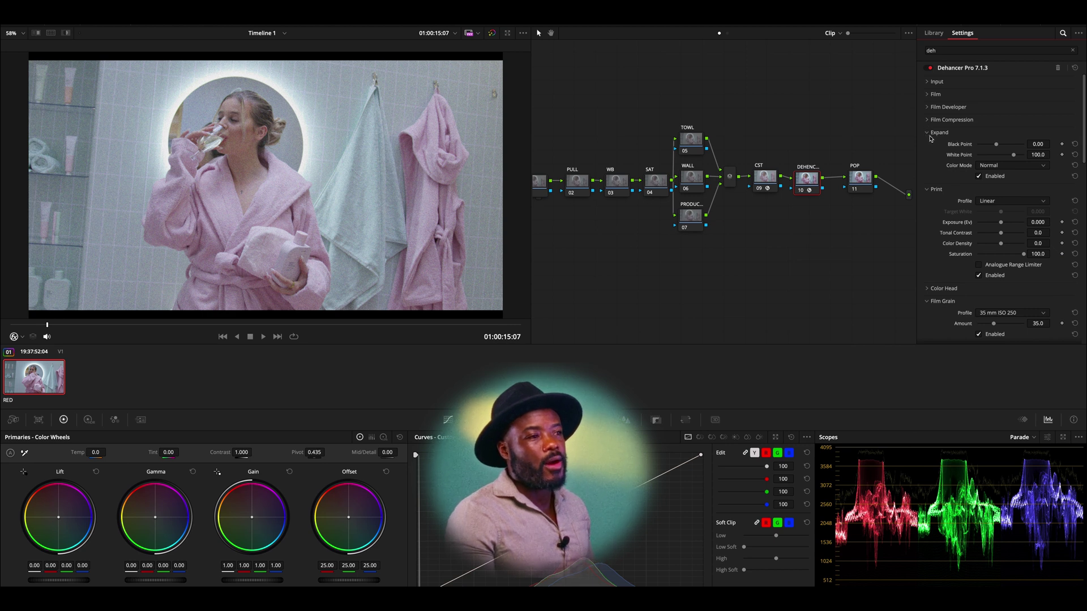
pyautogui.click(930, 133)
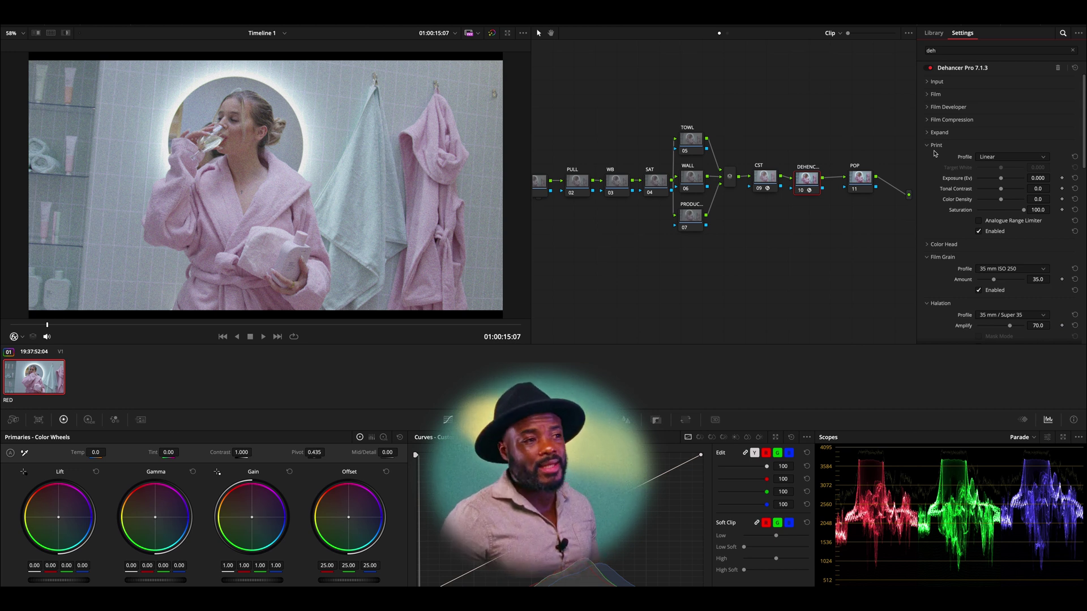
# Set the Dehancer print profile to Kodak 2383 Print Film and collapse the Print section.
pyautogui.click(1040, 158)
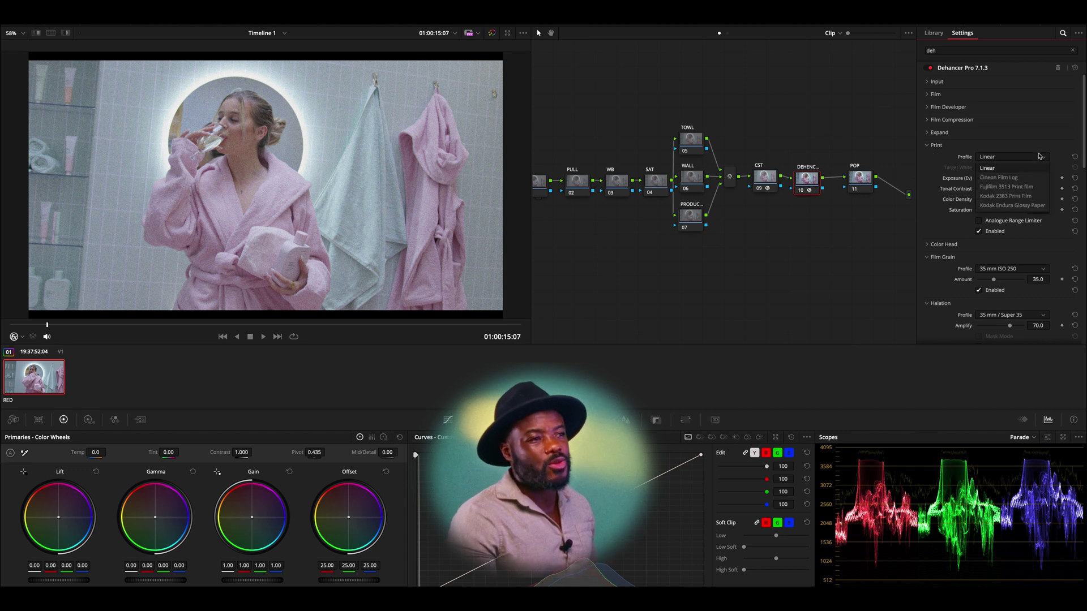
pyautogui.click(1011, 197)
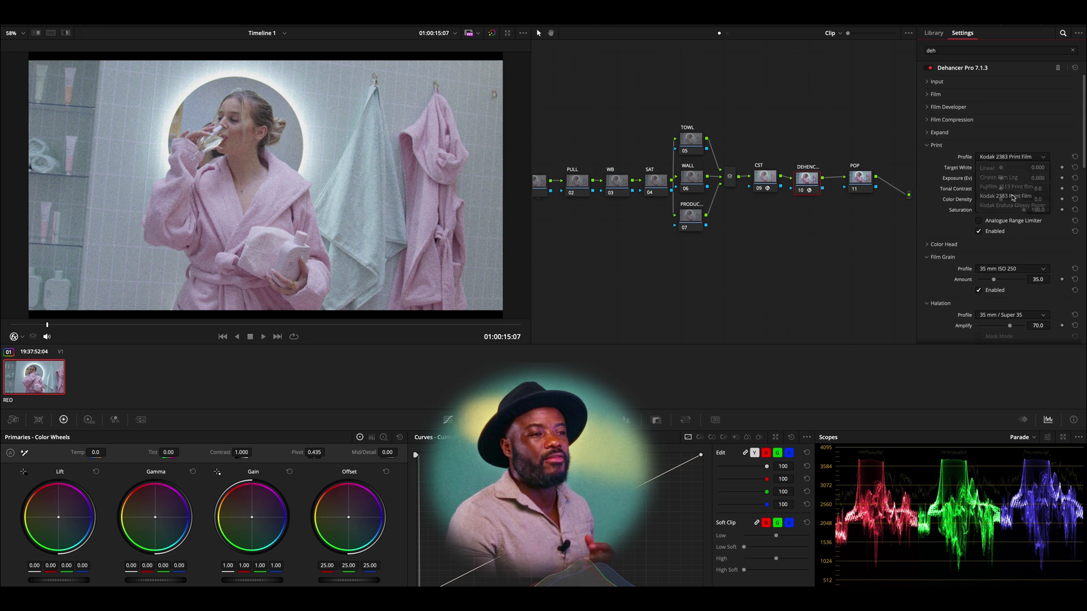
pyautogui.click(929, 148)
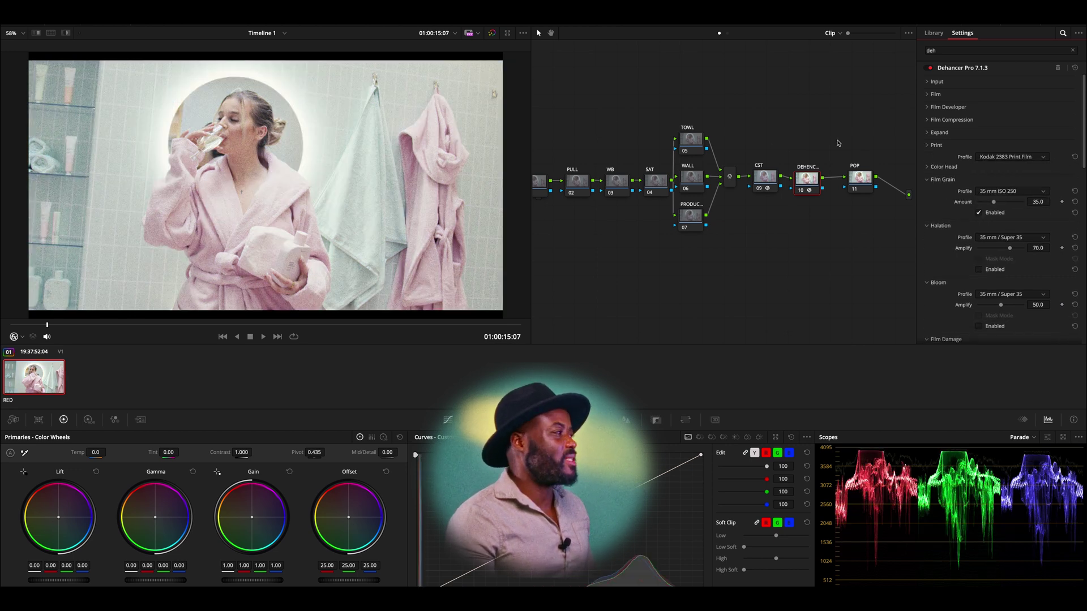
pyautogui.moveTo(138, 325); pyautogui.dragTo(110, 333)
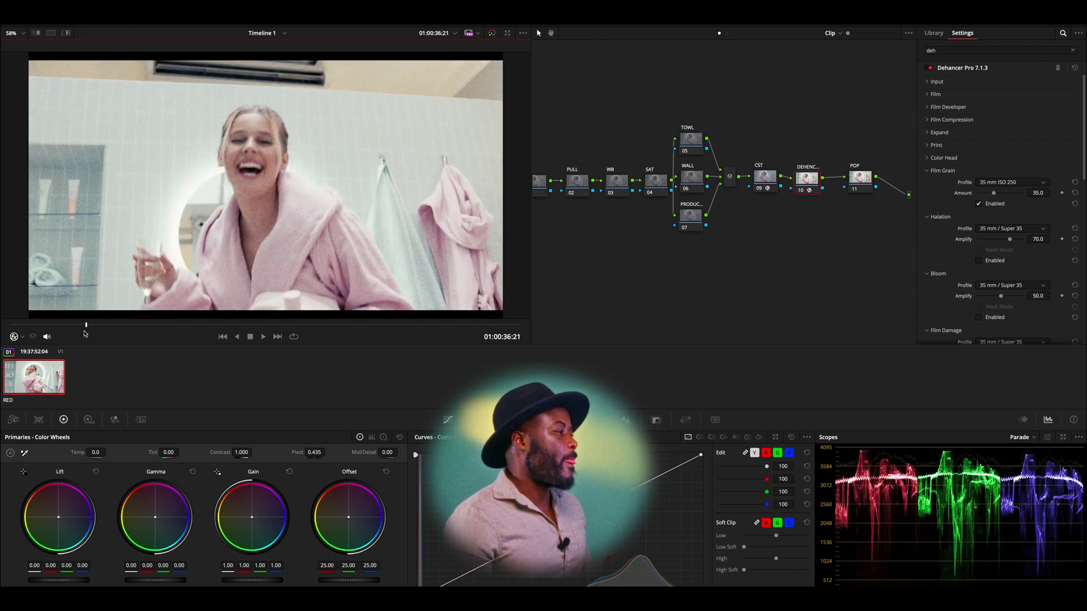
# Lower Dehancer's Film Grain Amount from 35 to about 16.5, then collapse Film Grain through Vignette.
pyautogui.moveTo(85, 334); pyautogui.dragTo(52, 333)
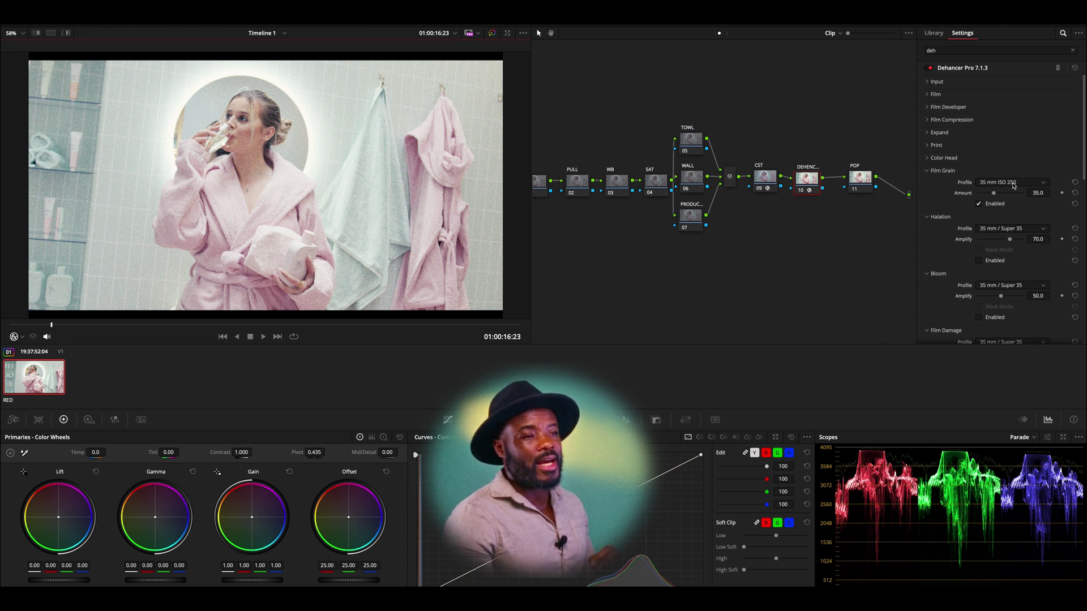
pyautogui.moveTo(993, 193); pyautogui.dragTo(986, 194)
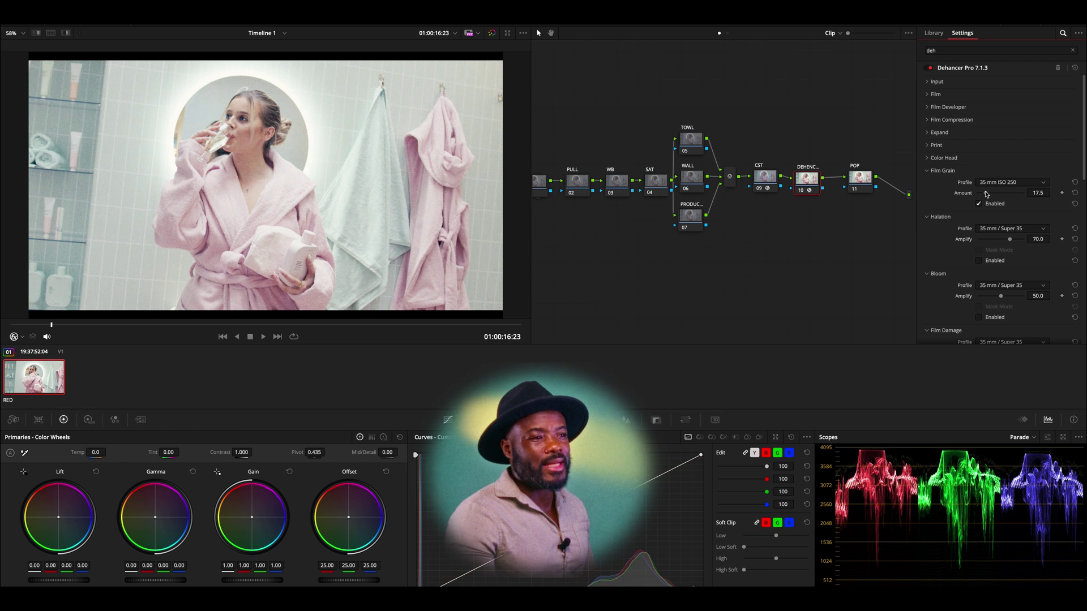
pyautogui.click(929, 171)
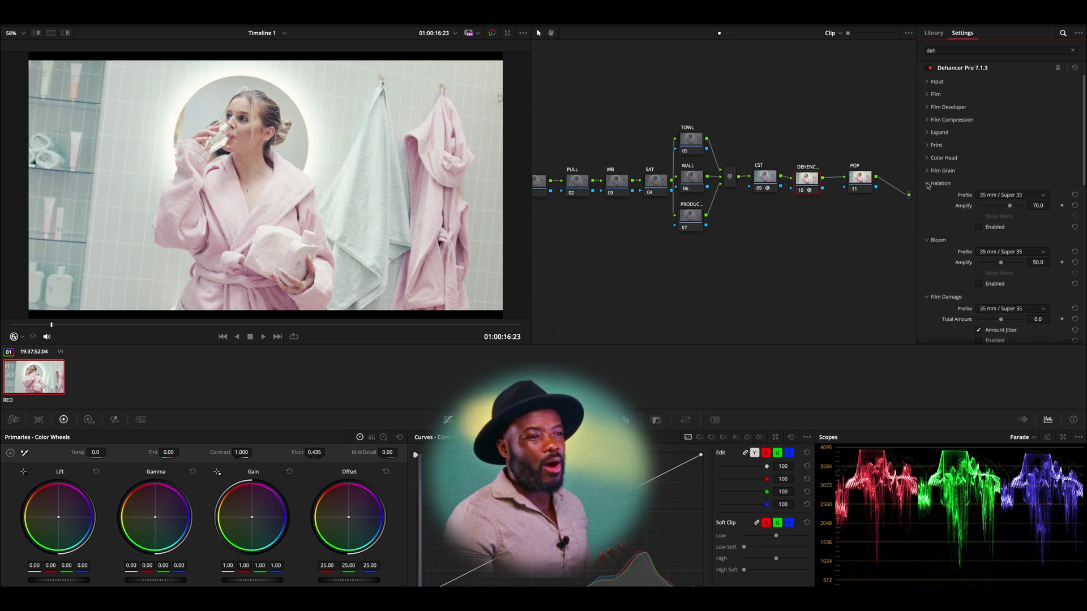
pyautogui.click(933, 185)
pyautogui.click(929, 196)
pyautogui.click(930, 209)
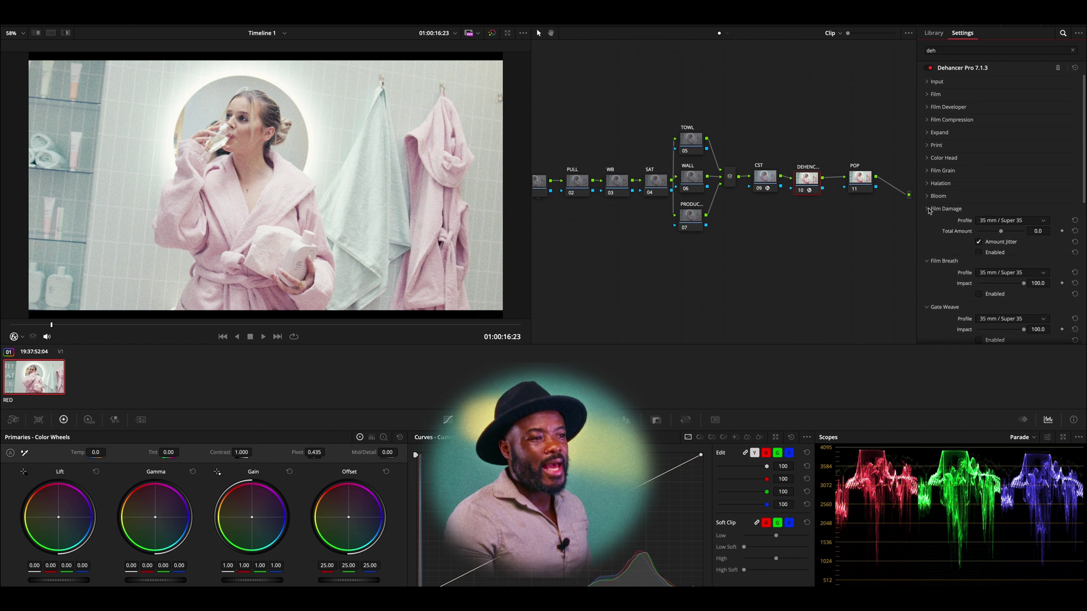
pyautogui.click(930, 221)
pyautogui.click(930, 235)
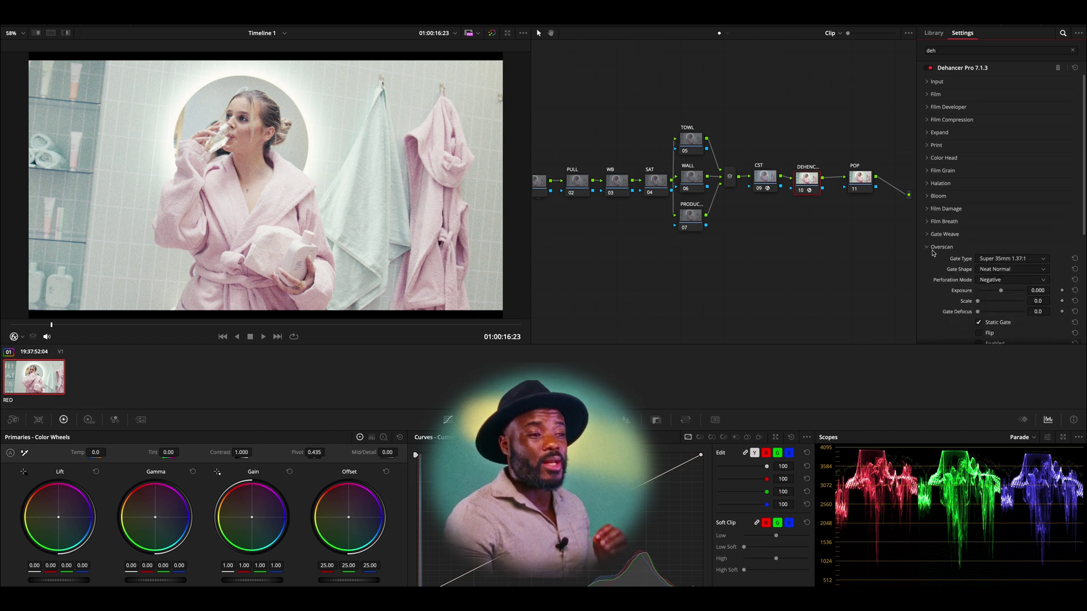
pyautogui.click(930, 247)
pyautogui.click(928, 260)
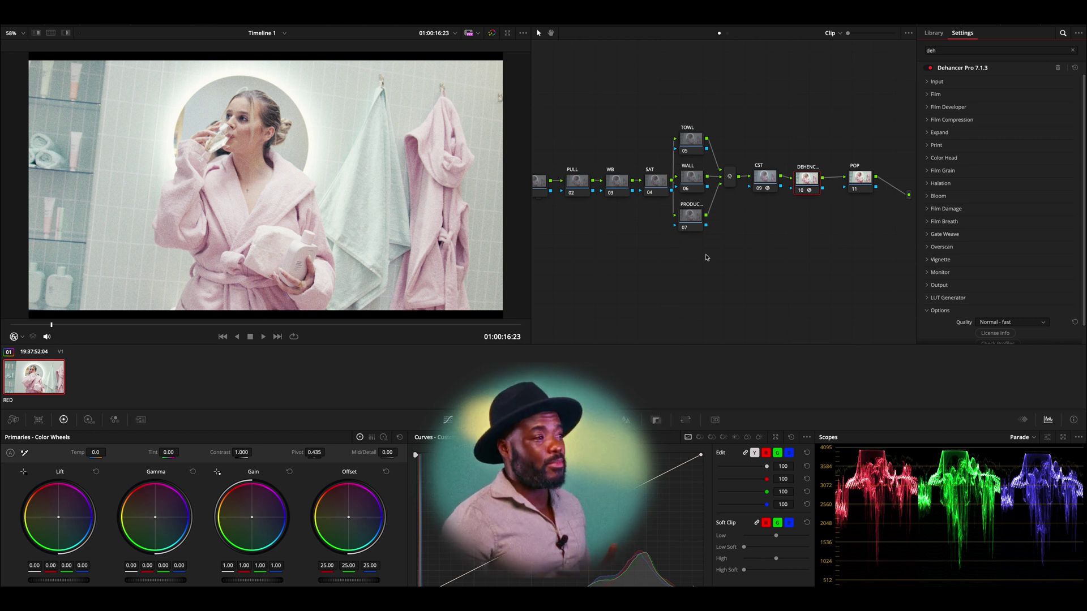
# Drop the ADJ node's Lift master wheel to -0.05 and scrub to 01:00:14:01 to check.
pyautogui.click(1013, 27)
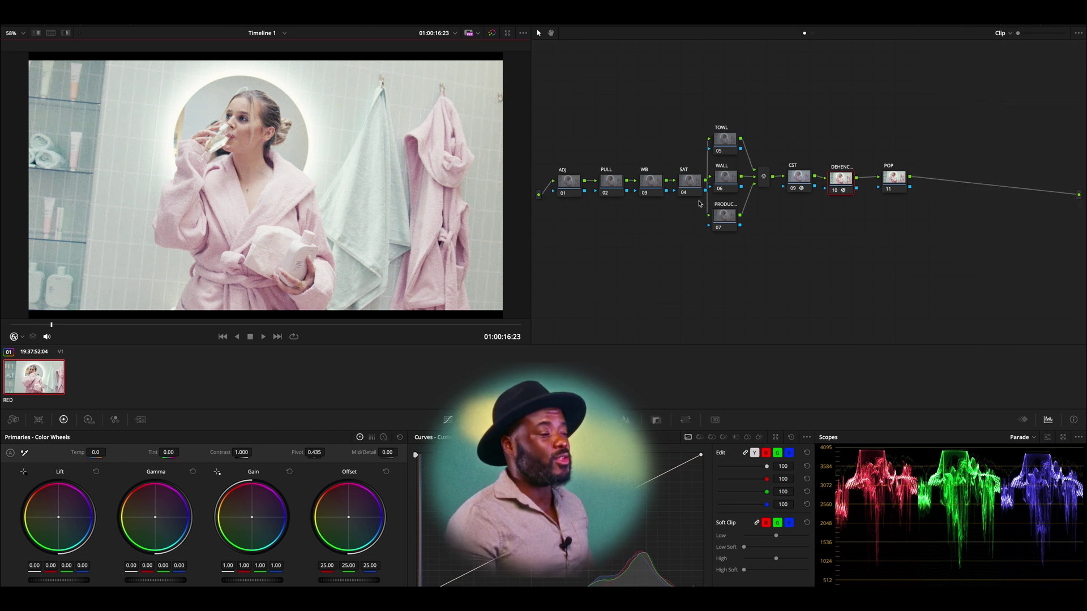
pyautogui.click(576, 187)
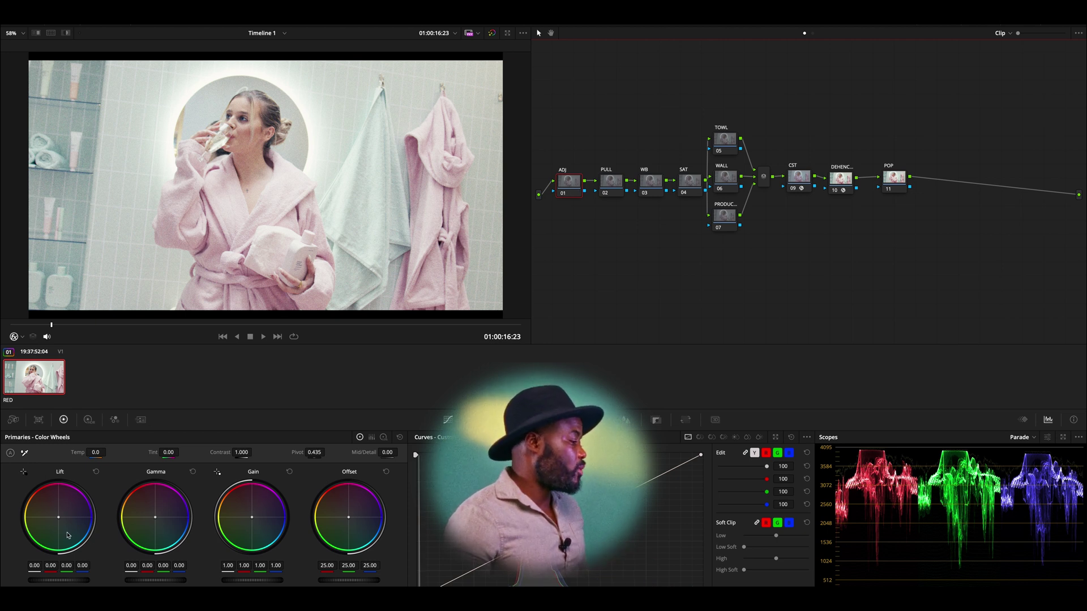
pyautogui.moveTo(69, 583); pyautogui.dragTo(66, 582)
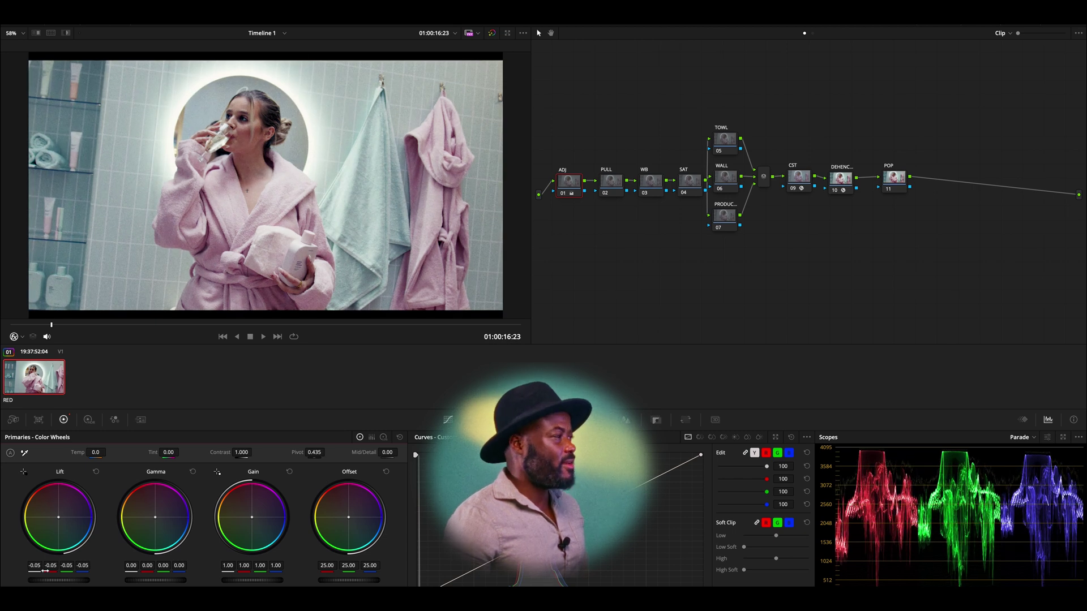
pyautogui.moveTo(52, 326)
pyautogui.mouseDown()
pyautogui.moveTo(107, 326)
pyautogui.moveTo(45, 334)
pyautogui.mouseUp()
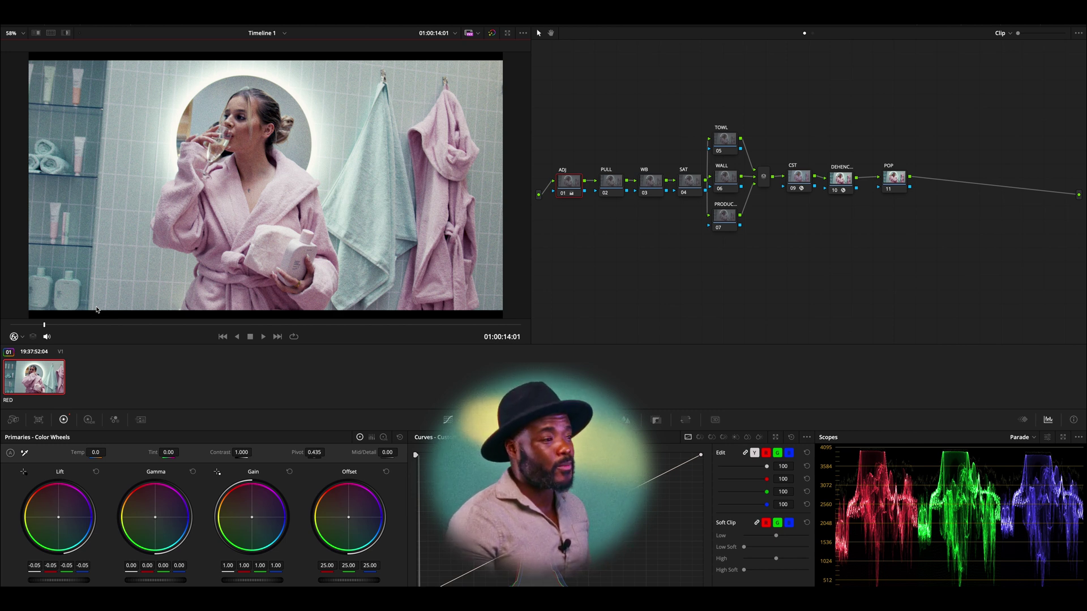
# Switch the SAT node's color space to HSV.
pyautogui.click(689, 186)
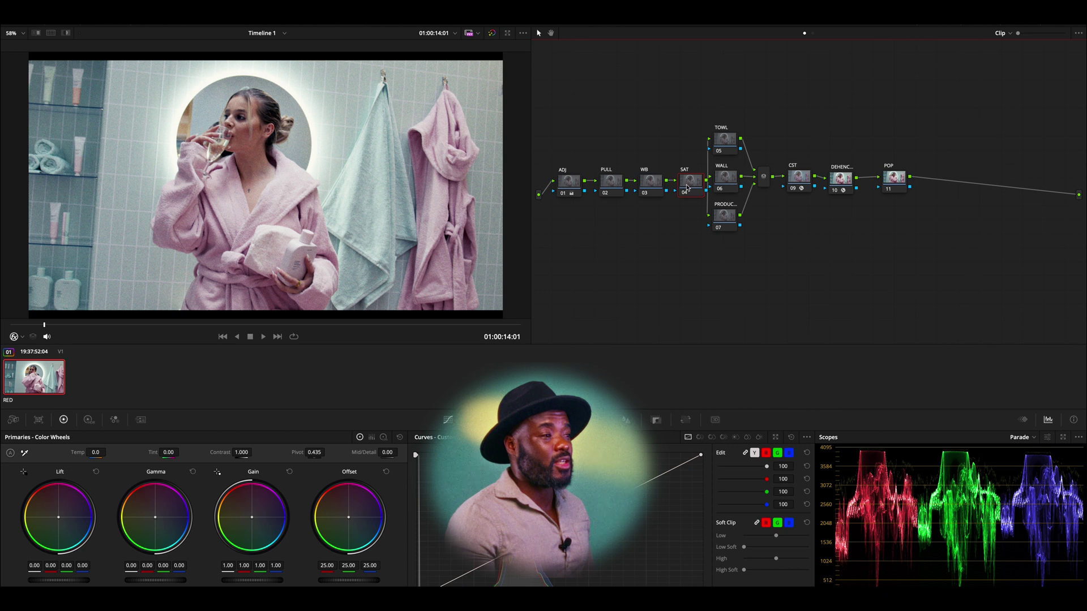
pyautogui.rightClick(687, 188)
pyautogui.moveTo(724, 298)
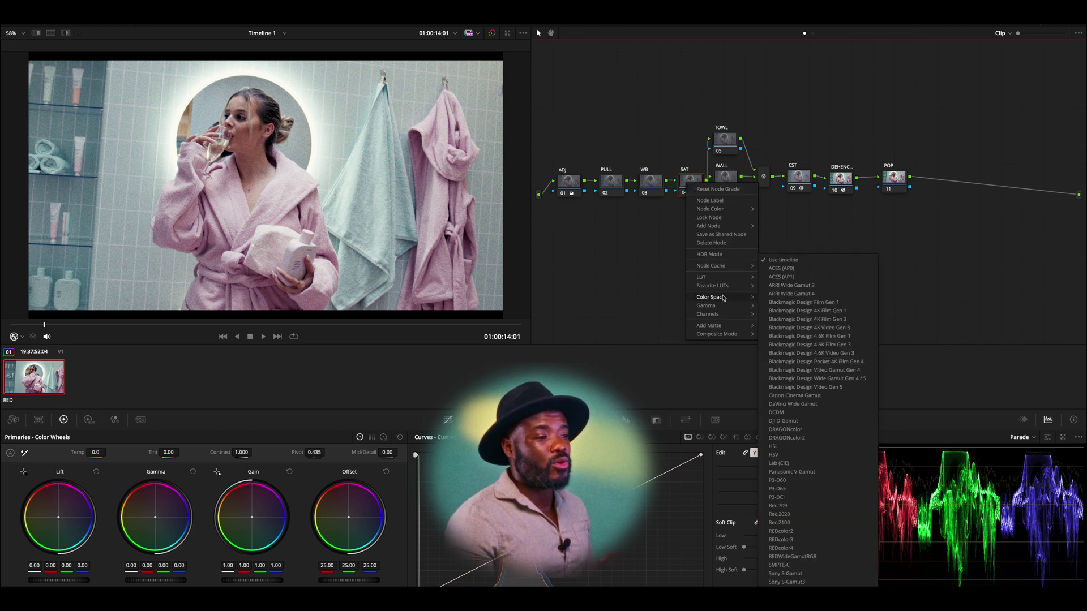
pyautogui.click(780, 456)
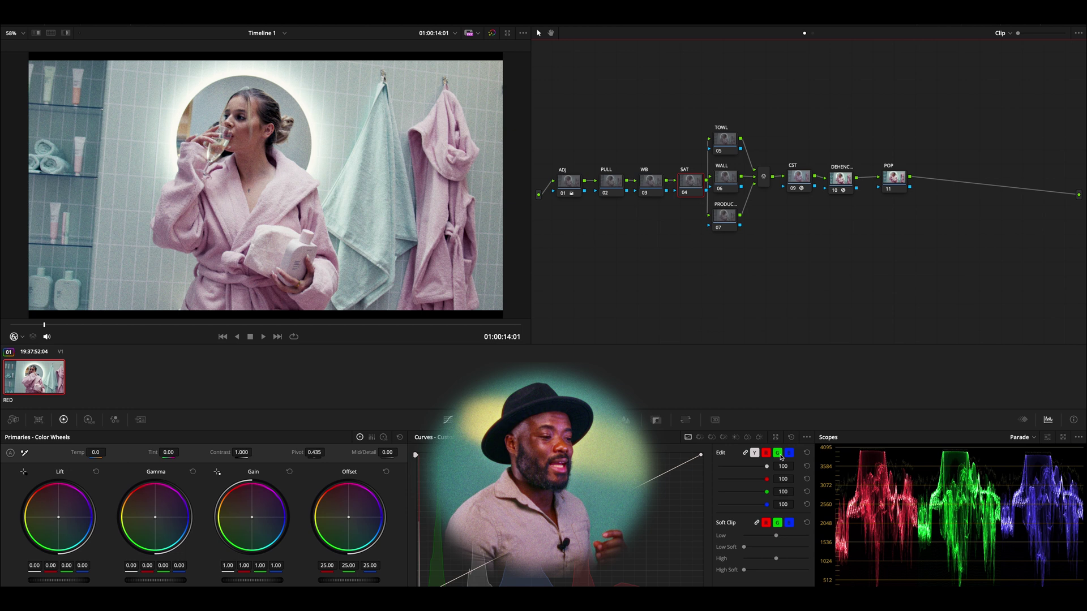
# Disable Channel 1 and Channel 3 on the SAT node.
pyautogui.rightClick(689, 188)
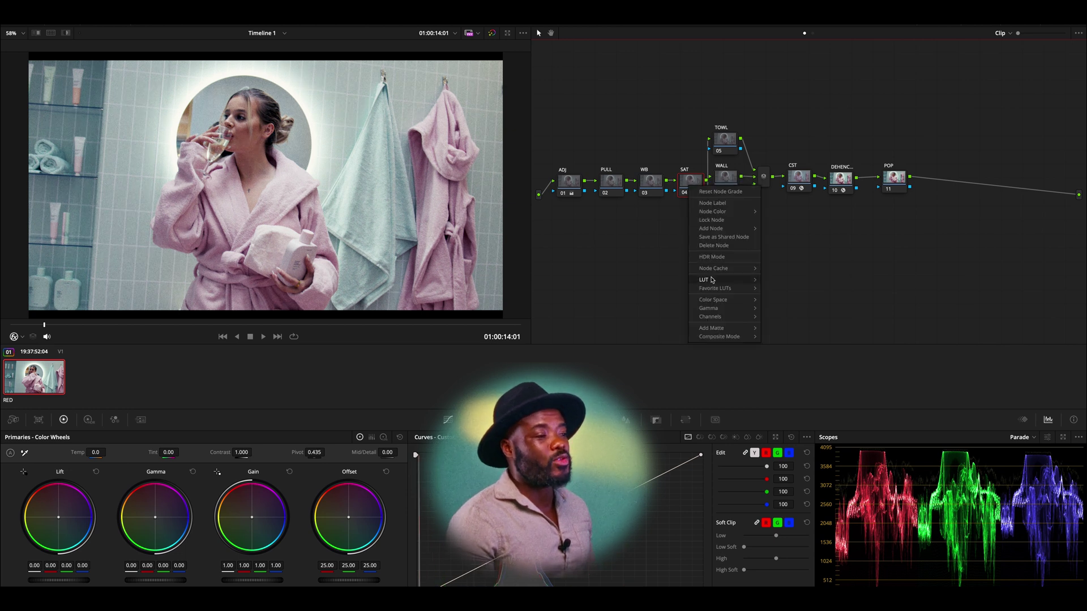
pyautogui.moveTo(710, 317)
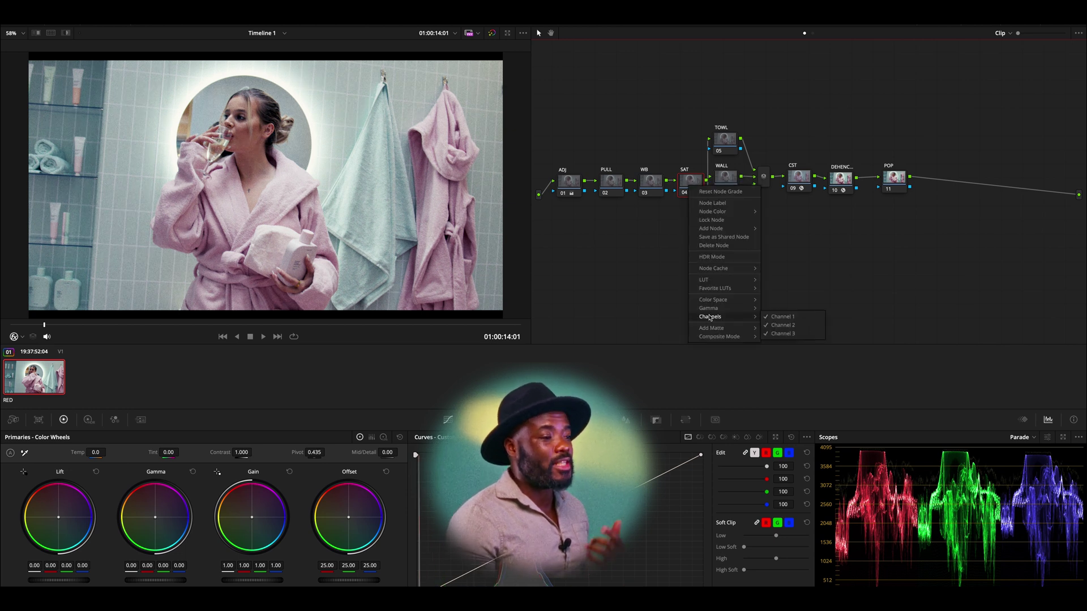
pyautogui.click(785, 319)
pyautogui.rightClick(694, 185)
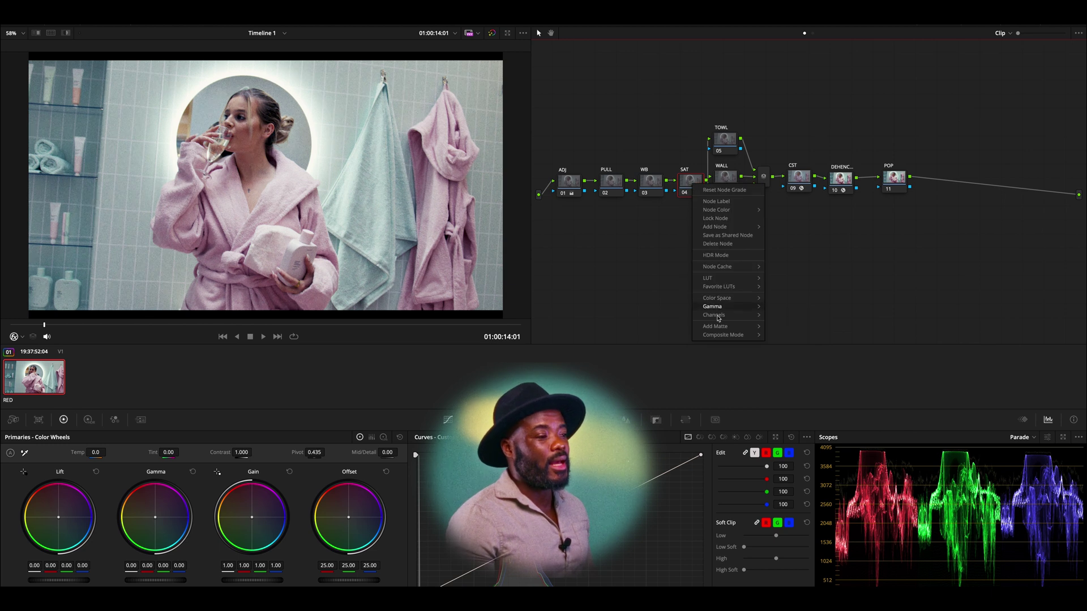
pyautogui.moveTo(718, 317)
pyautogui.click(785, 332)
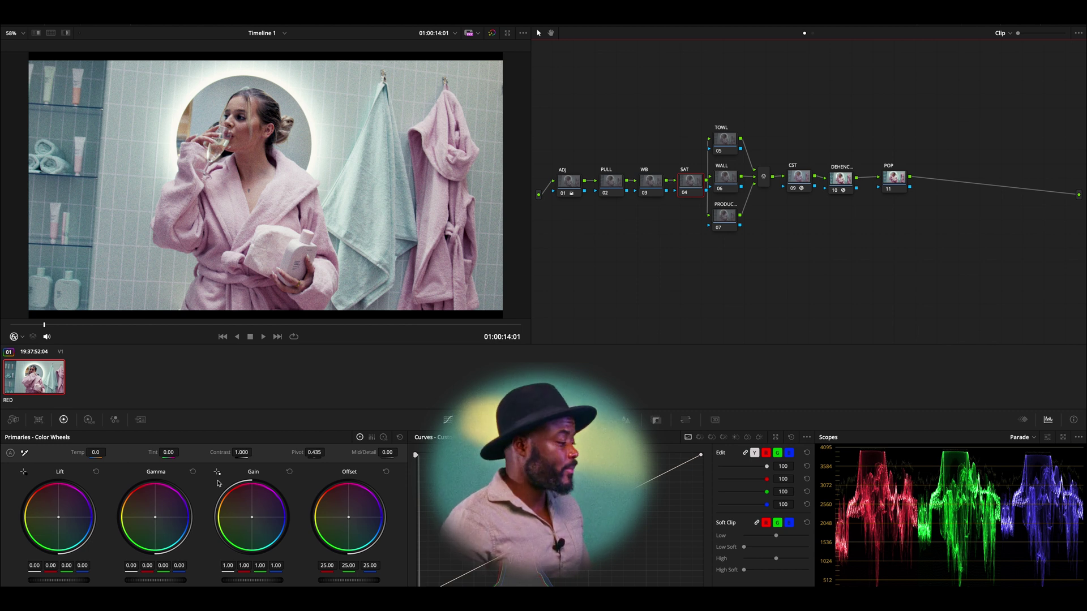
# Nudge Gamma and Gain up, compare with the SAT node bypassed, re-enable it, and scrub to 01:00:16:18.
pyautogui.moveTo(148, 583); pyautogui.dragTo(137, 583)
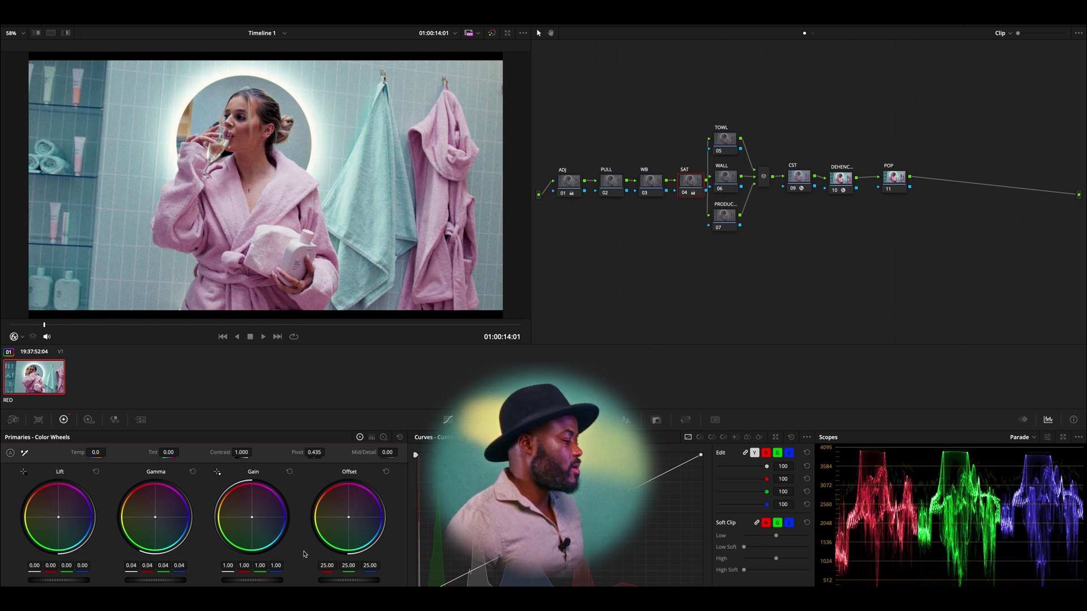
pyautogui.moveTo(251, 580); pyautogui.dragTo(257, 581)
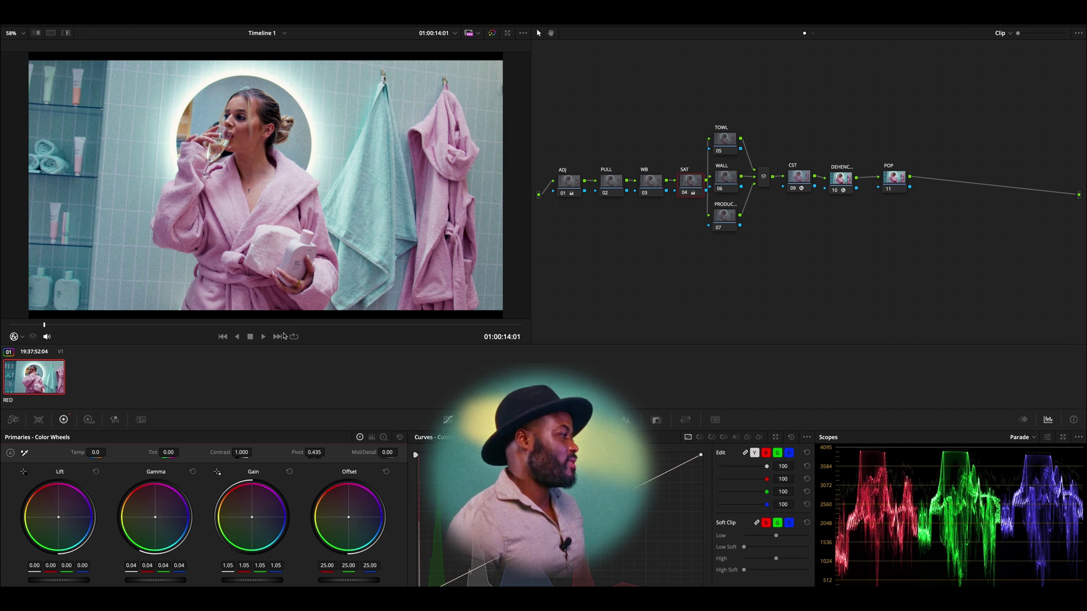
pyautogui.click(683, 193)
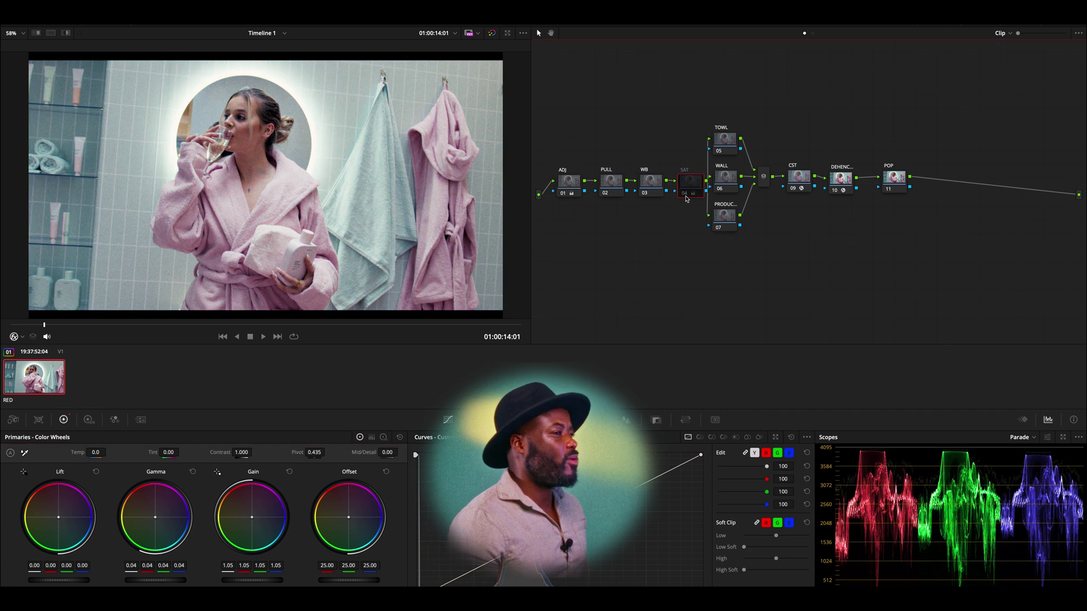
pyautogui.click(683, 194)
pyautogui.click(683, 193)
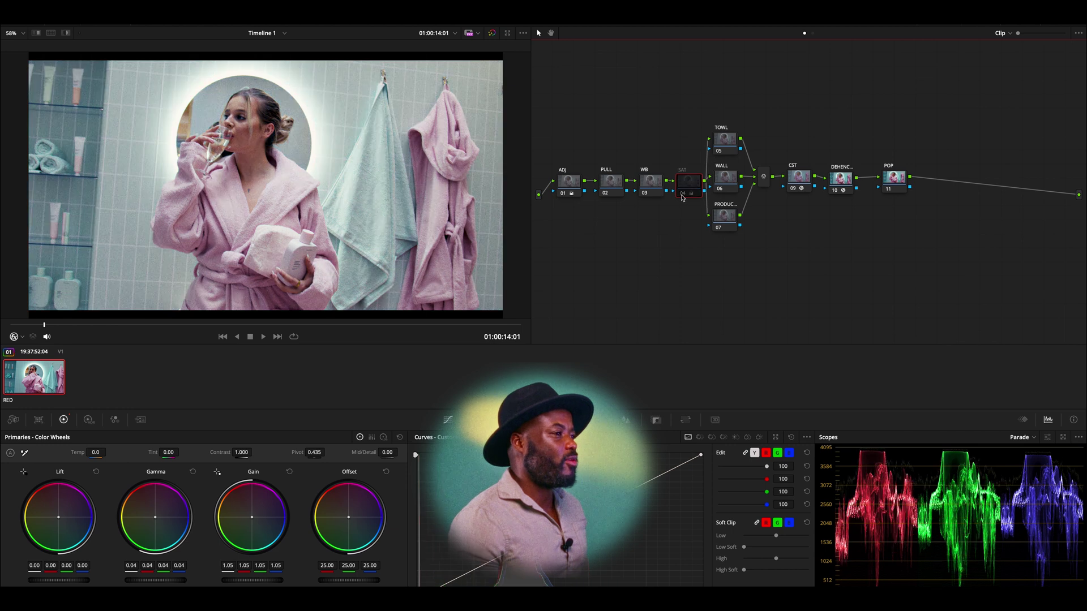
pyautogui.click(684, 193)
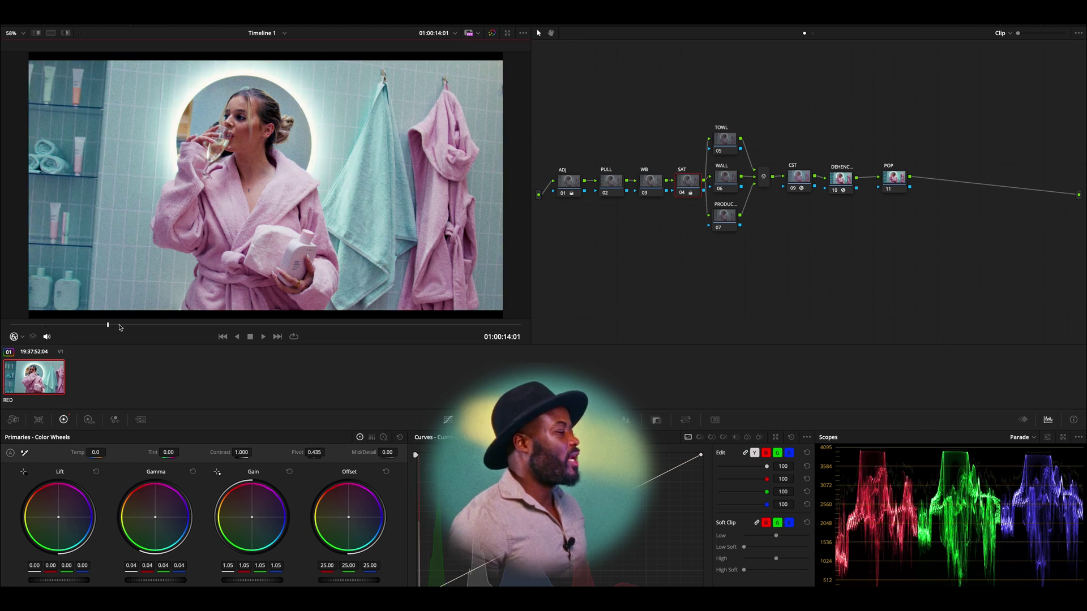
pyautogui.moveTo(107, 325); pyautogui.dragTo(51, 326)
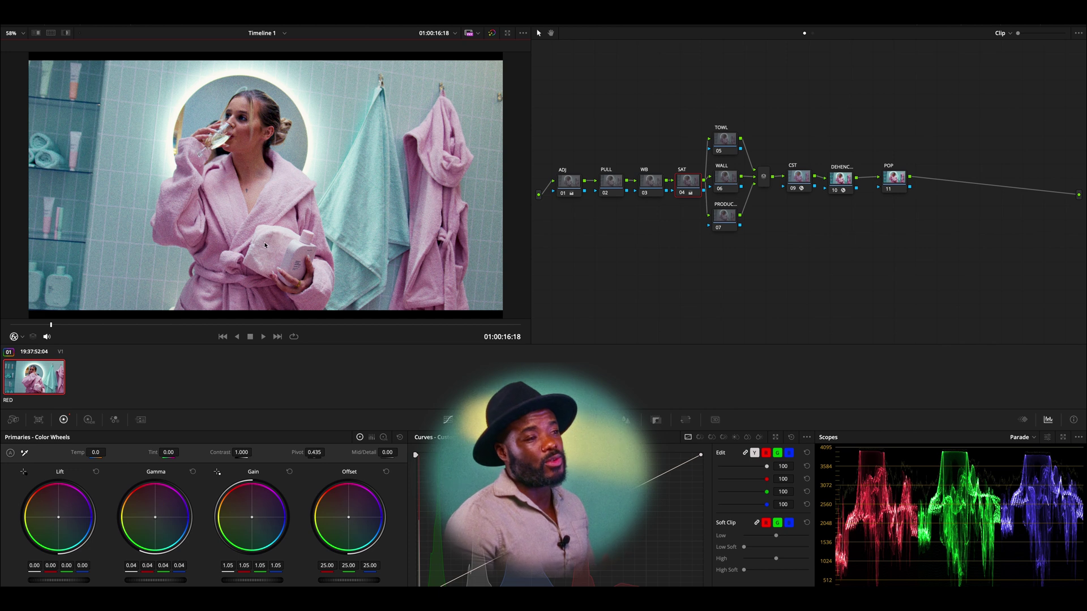
# On the DEHENC node, expand Dehancer's Print settings and set Target White to about -0.276.
pyautogui.click(841, 181)
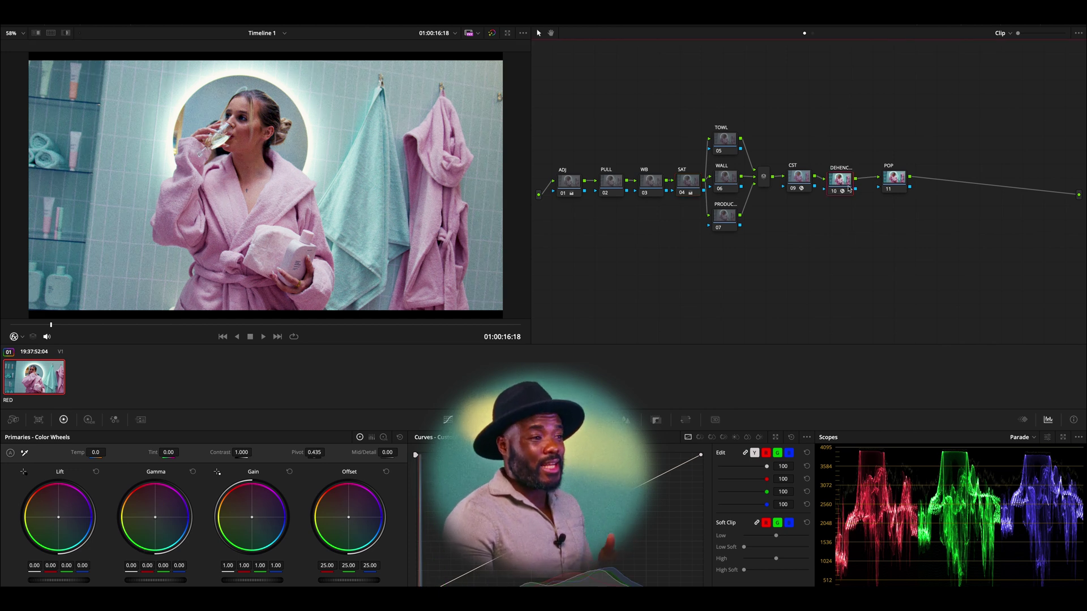
pyautogui.click(1023, 23)
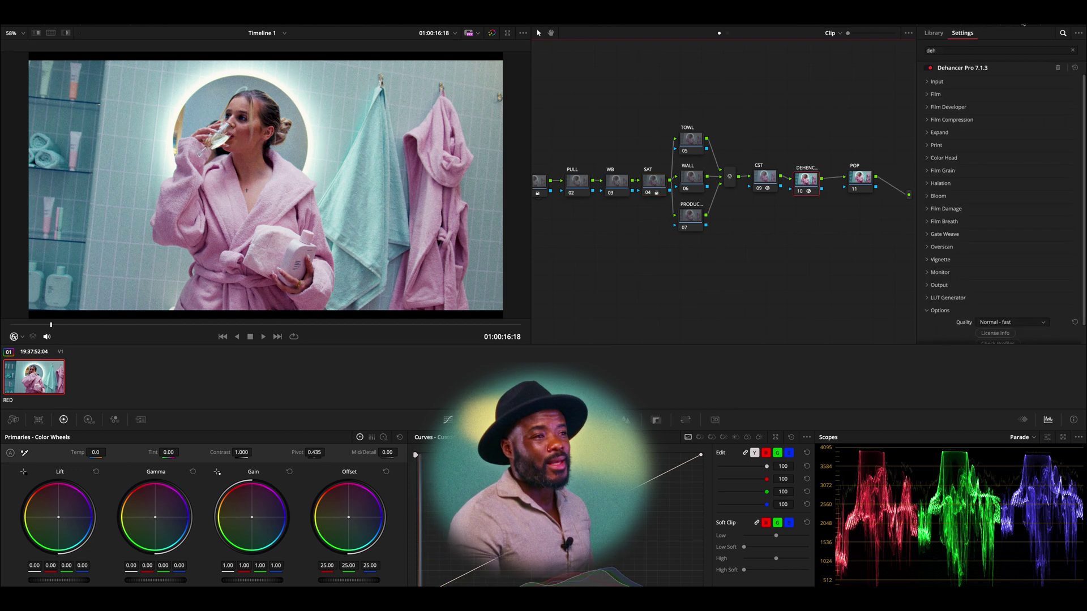
pyautogui.click(929, 146)
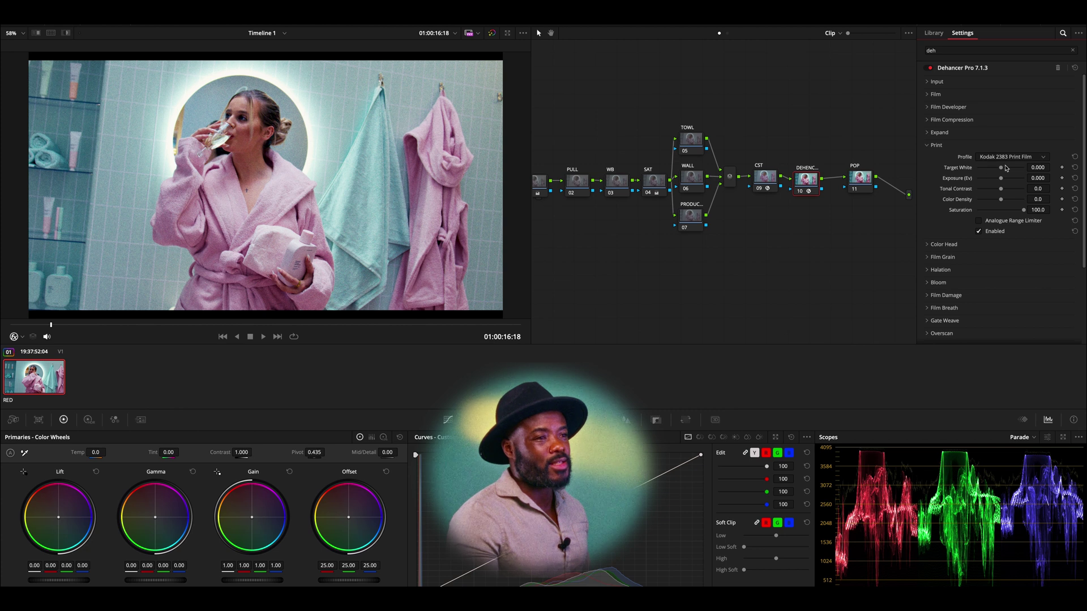
pyautogui.moveTo(1002, 171)
pyautogui.mouseDown()
pyautogui.moveTo(1034, 169)
pyautogui.moveTo(961, 176)
pyautogui.moveTo(1002, 172)
pyautogui.mouseUp()
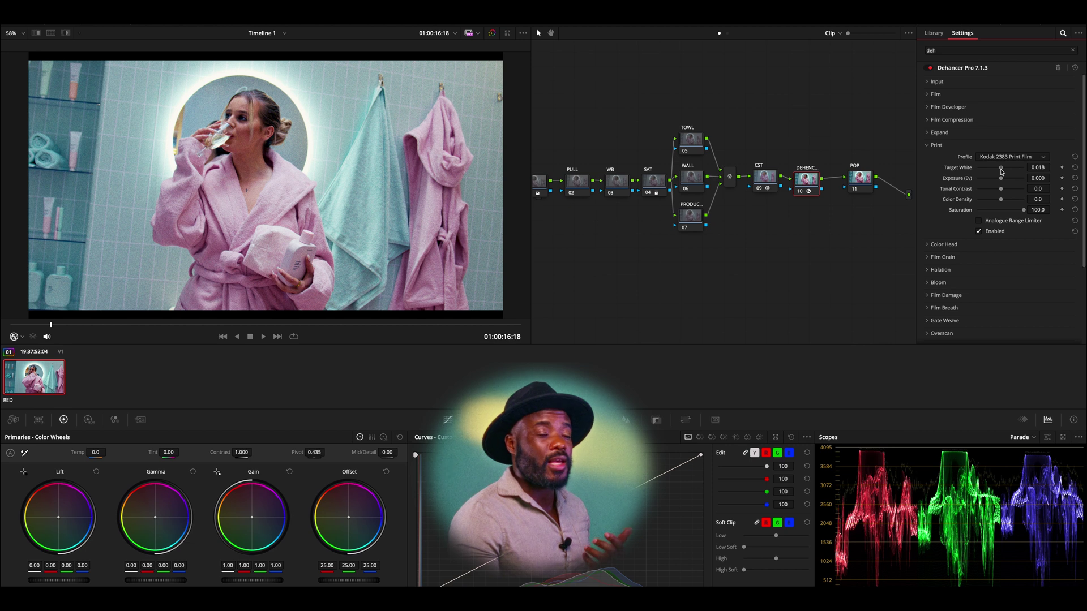
pyautogui.moveTo(1001, 171)
pyautogui.mouseDown()
pyautogui.moveTo(978, 172)
pyautogui.moveTo(997, 171)
pyautogui.mouseUp()
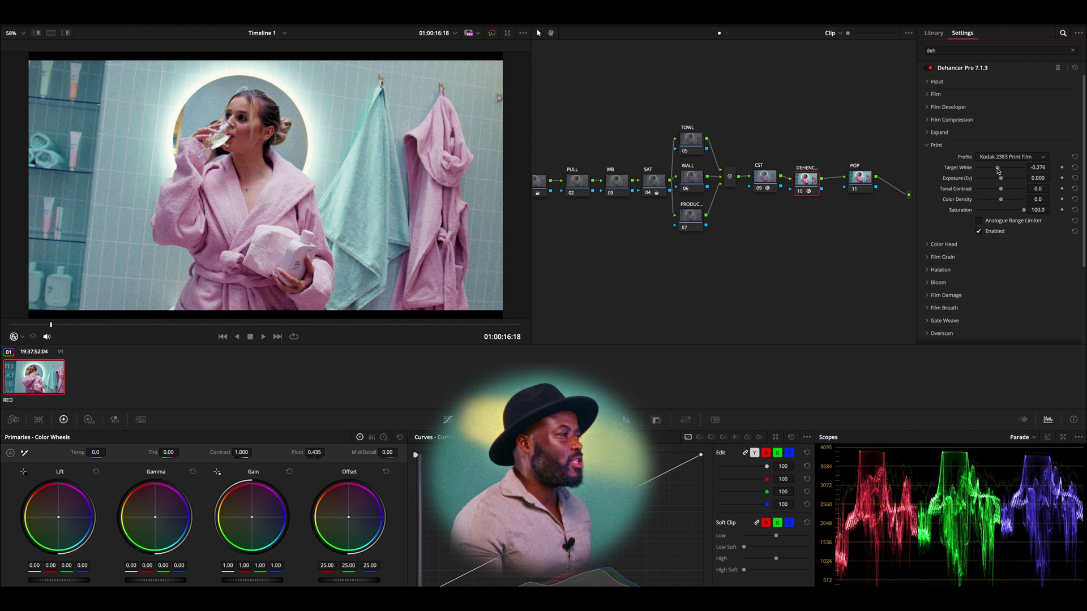
# Collapse Print, expand Vignette and enable it, comparing it on and off at a later frame.
pyautogui.click(931, 146)
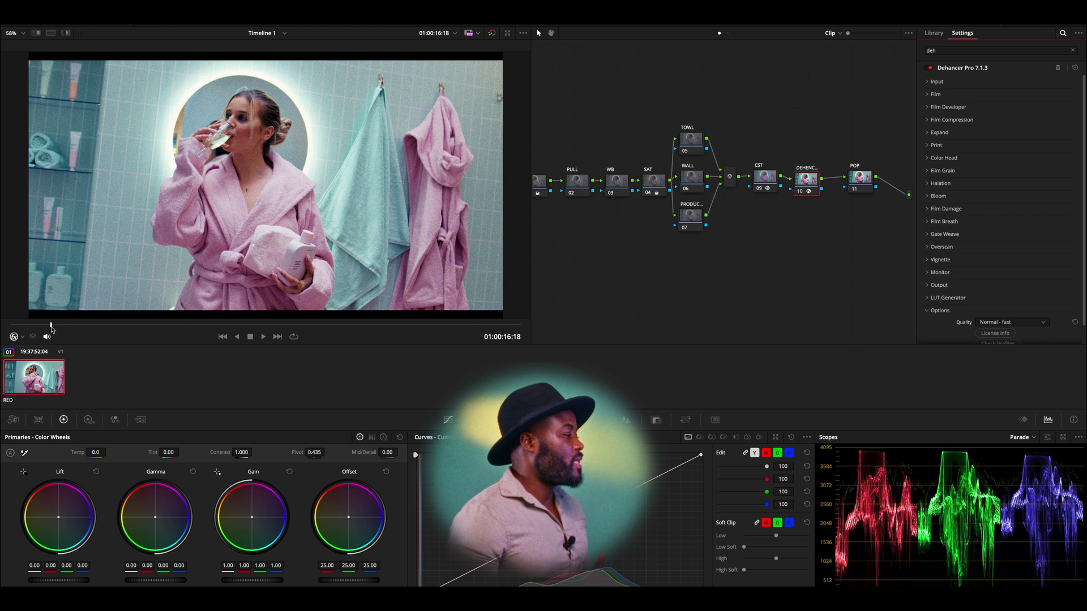
pyautogui.moveTo(51, 324)
pyautogui.mouseDown()
pyautogui.moveTo(74, 324)
pyautogui.moveTo(44, 326)
pyautogui.mouseUp()
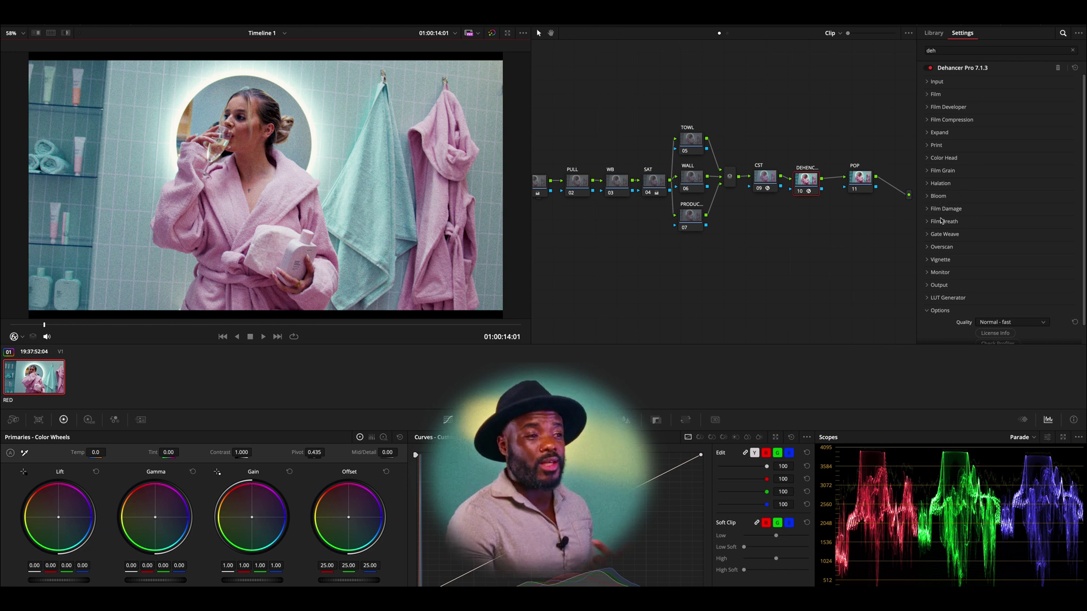
pyautogui.click(935, 261)
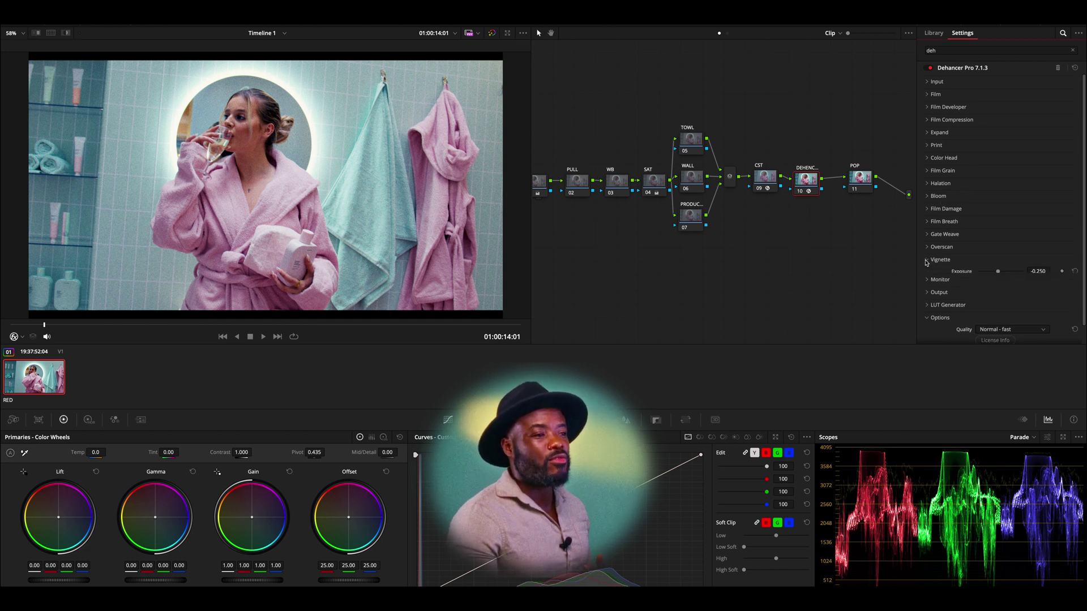
pyautogui.click(980, 326)
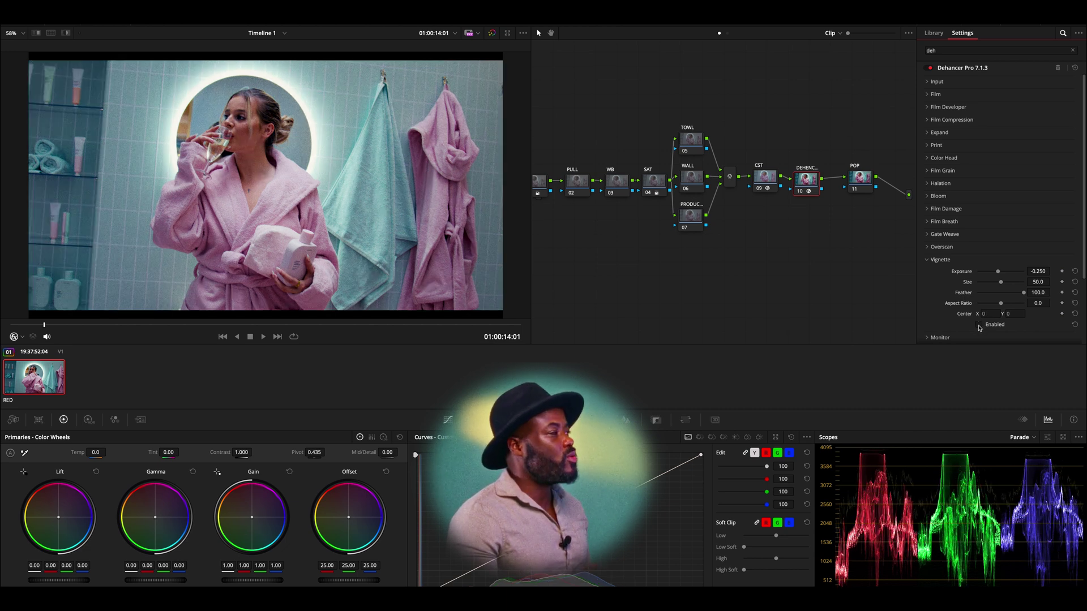
pyautogui.click(980, 325)
pyautogui.click(978, 326)
pyautogui.click(977, 325)
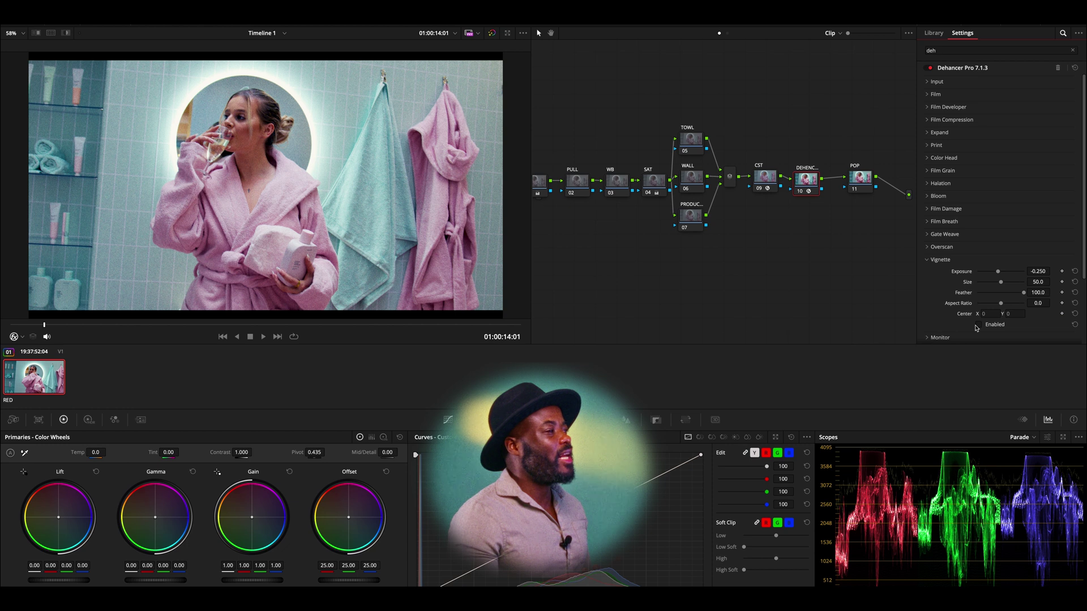
pyautogui.click(978, 326)
pyautogui.click(979, 325)
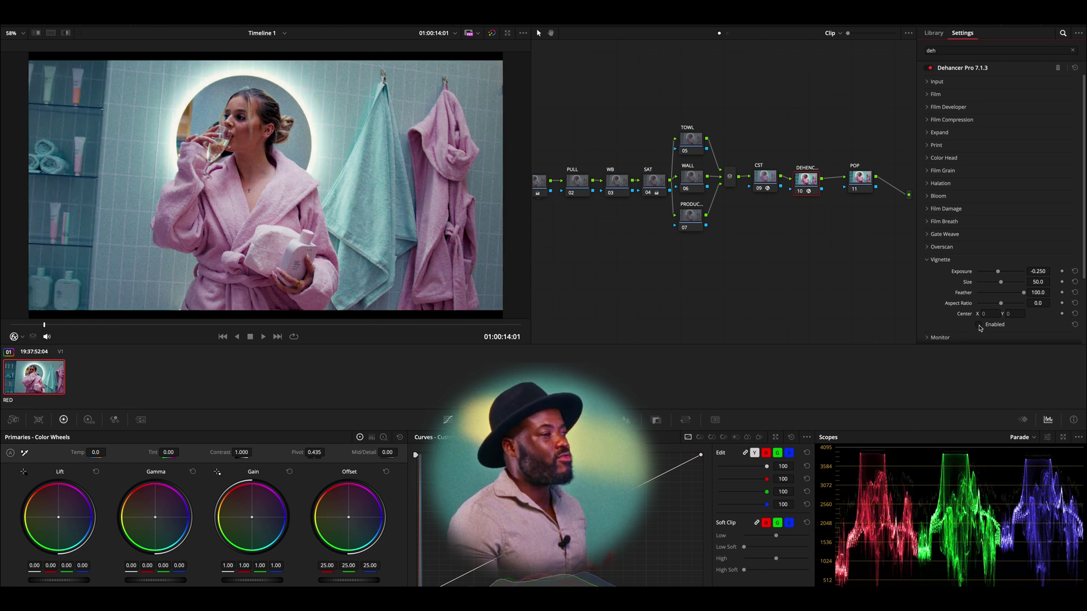
pyautogui.click(978, 326)
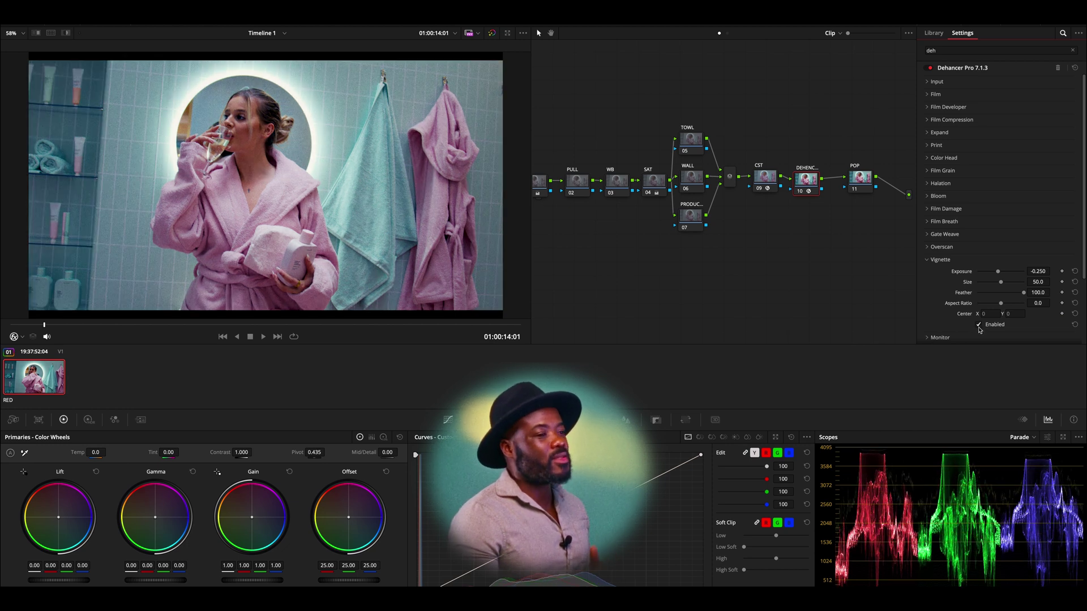
pyautogui.click(979, 325)
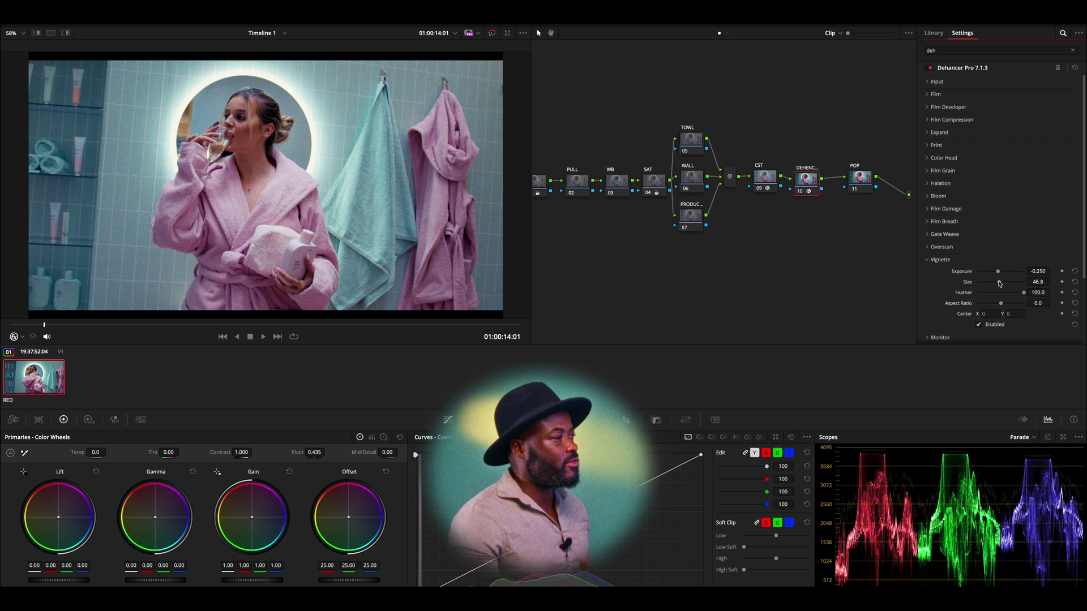
# Set the vignette Size to 30.3, Aspect Ratio to -45.0 and Exposure to -0.348, then collapse Vignette.
pyautogui.moveTo(1001, 283)
pyautogui.mouseDown()
pyautogui.moveTo(974, 289)
pyautogui.moveTo(1027, 286)
pyautogui.moveTo(994, 285)
pyautogui.mouseUp()
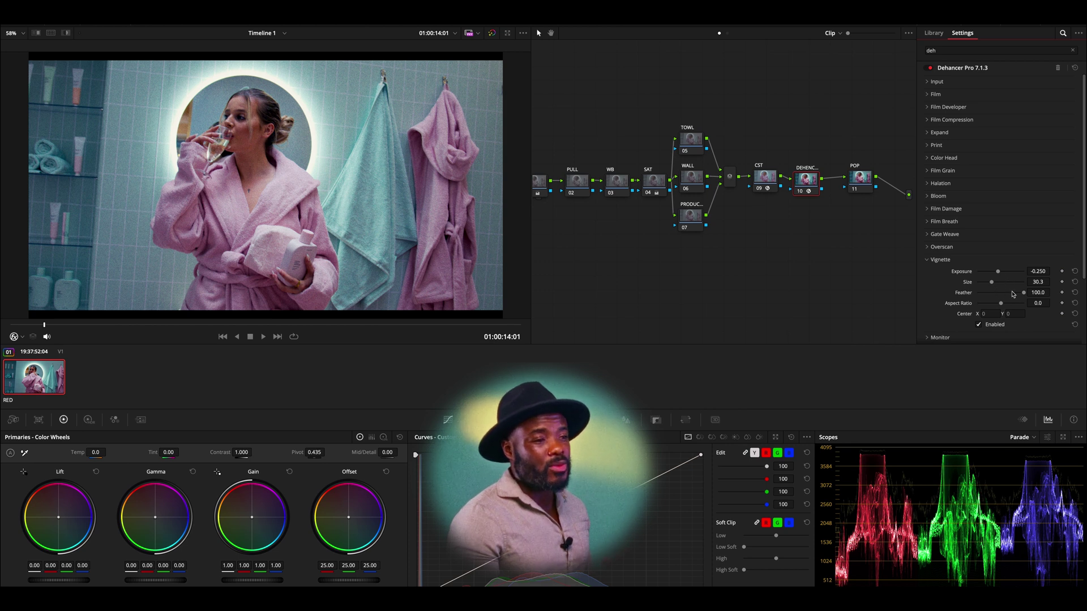
pyautogui.moveTo(1003, 306); pyautogui.dragTo(997, 281)
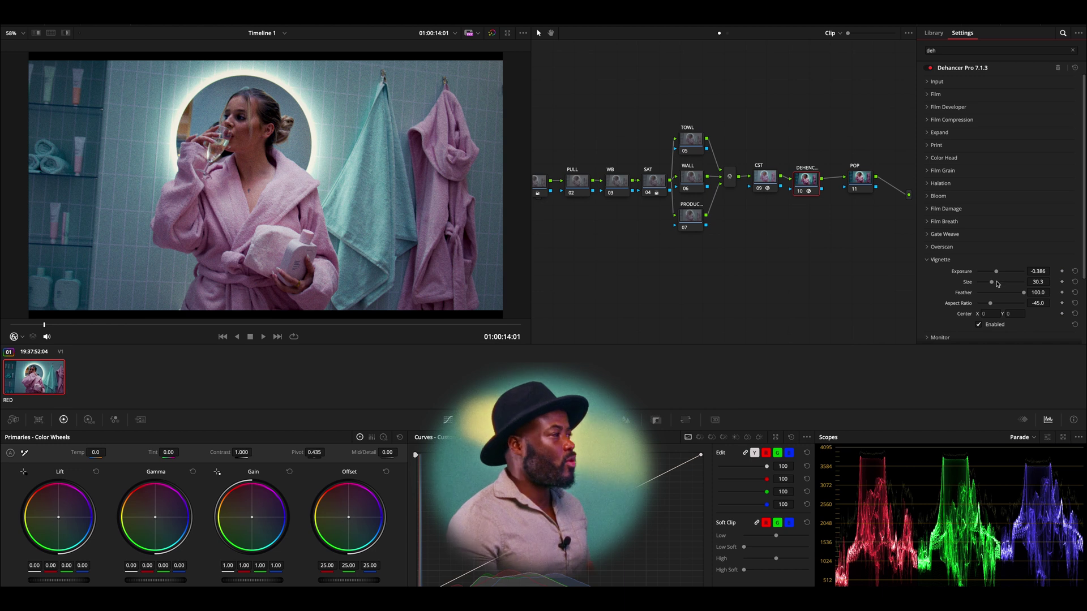
pyautogui.click(979, 325)
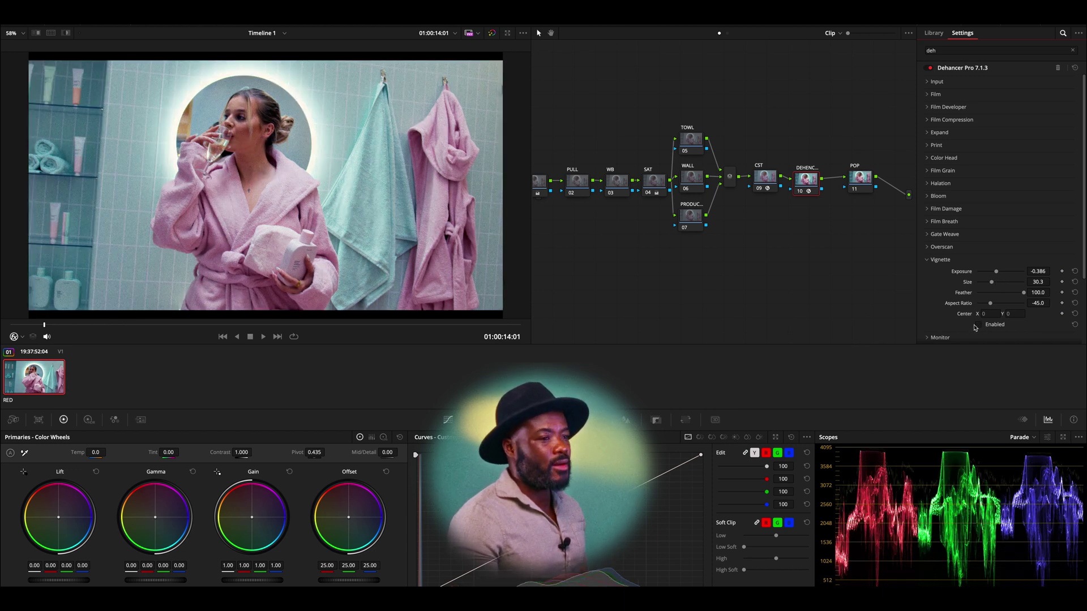
pyautogui.click(978, 326)
pyautogui.click(978, 325)
pyautogui.click(978, 325)
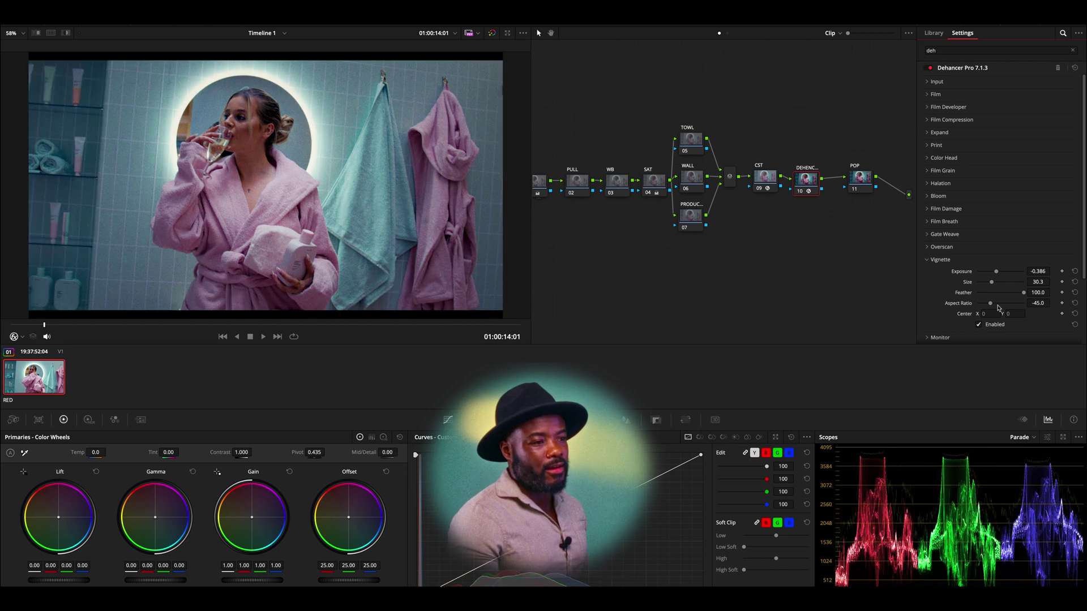
pyautogui.moveTo(997, 271); pyautogui.dragTo(998, 277)
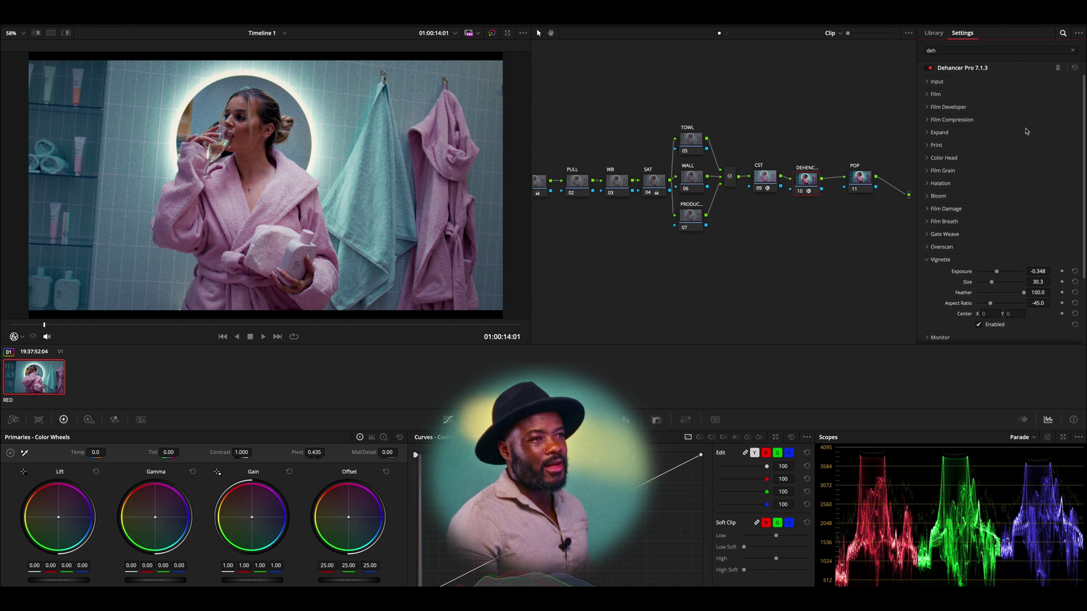
pyautogui.click(934, 260)
pyautogui.click(939, 311)
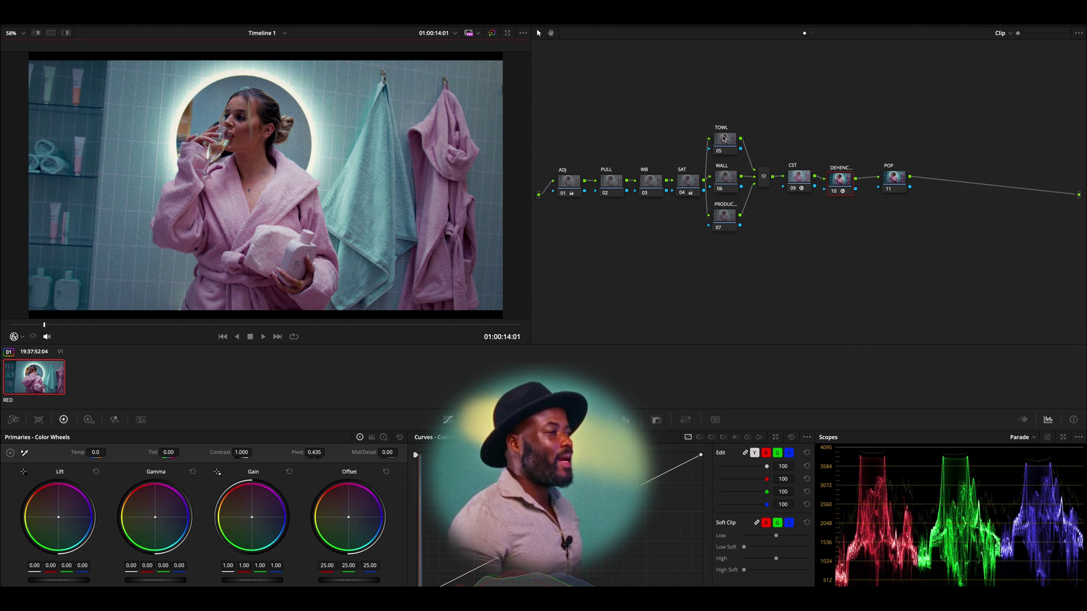
# On the PULL node, nudge gain and gamma up slightly while scrubbing to later frames.
pyautogui.click(609, 182)
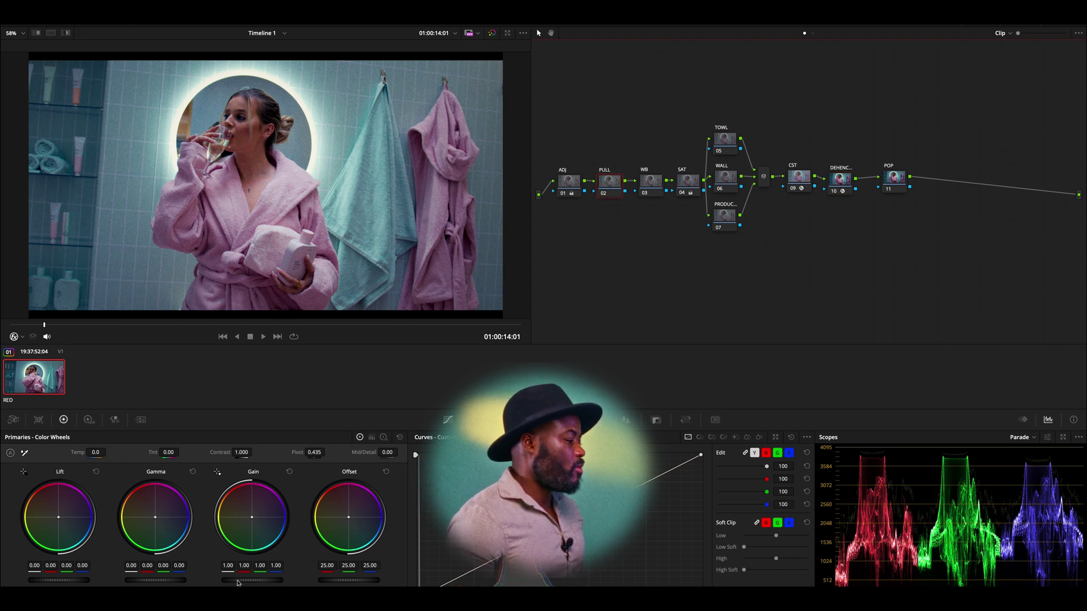
pyautogui.moveTo(252, 580); pyautogui.dragTo(280, 581)
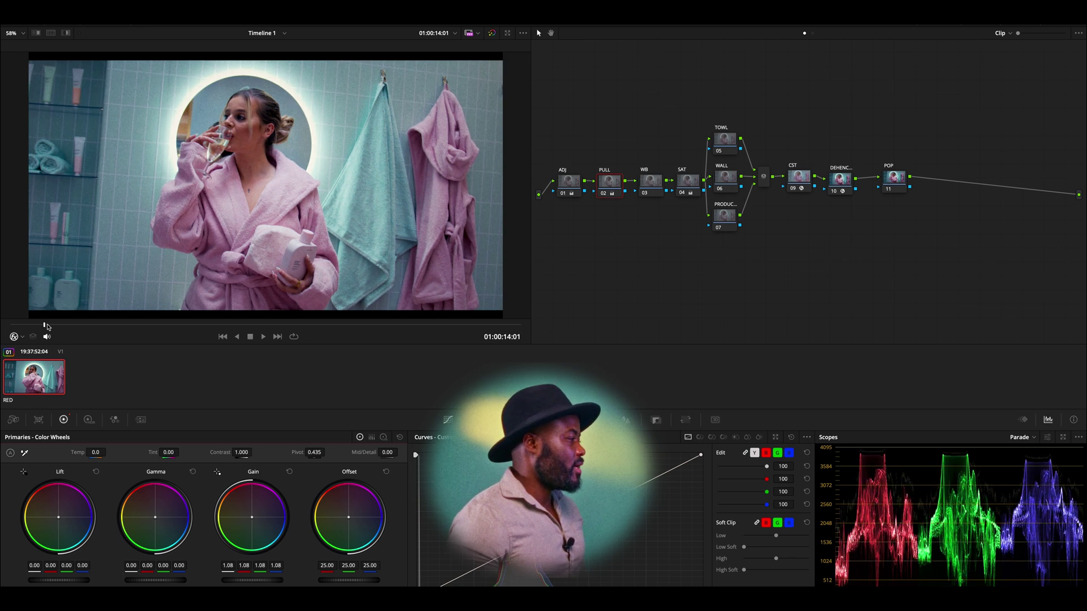
pyautogui.click(66, 326)
pyautogui.moveTo(66, 328)
pyautogui.mouseDown()
pyautogui.moveTo(80, 326)
pyautogui.moveTo(55, 327)
pyautogui.mouseUp()
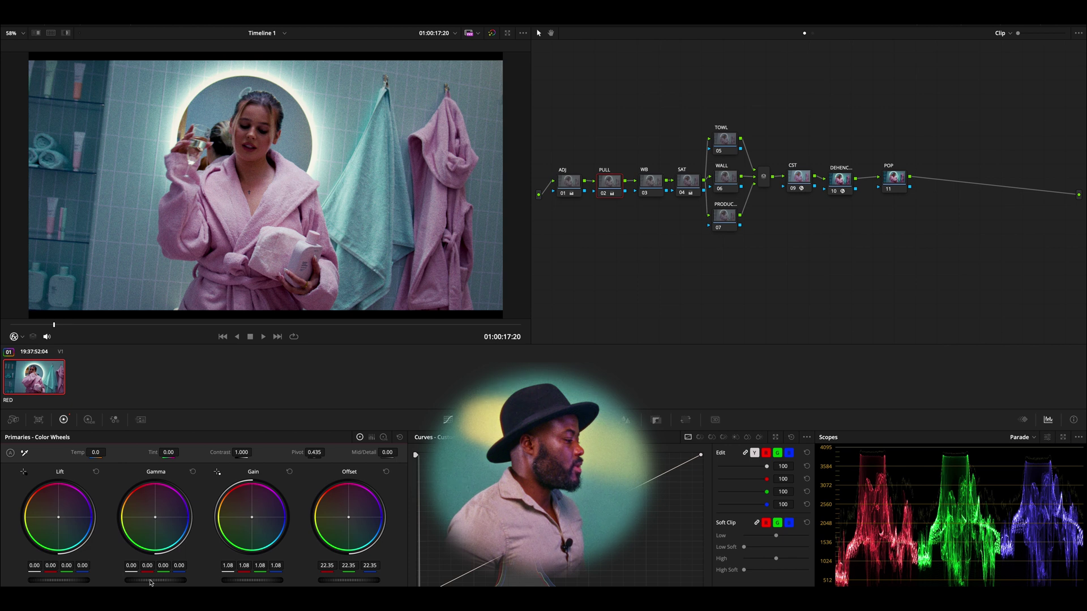
pyautogui.moveTo(164, 580); pyautogui.dragTo(179, 580)
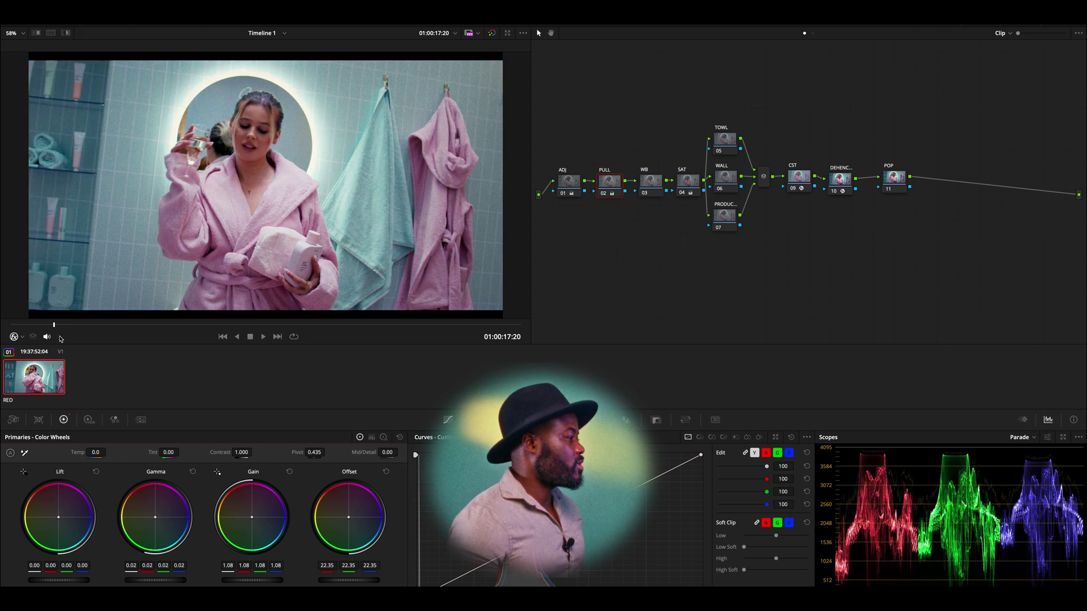
pyautogui.moveTo(54, 324)
pyautogui.mouseDown()
pyautogui.moveTo(199, 322)
pyautogui.moveTo(50, 324)
pyautogui.mouseUp()
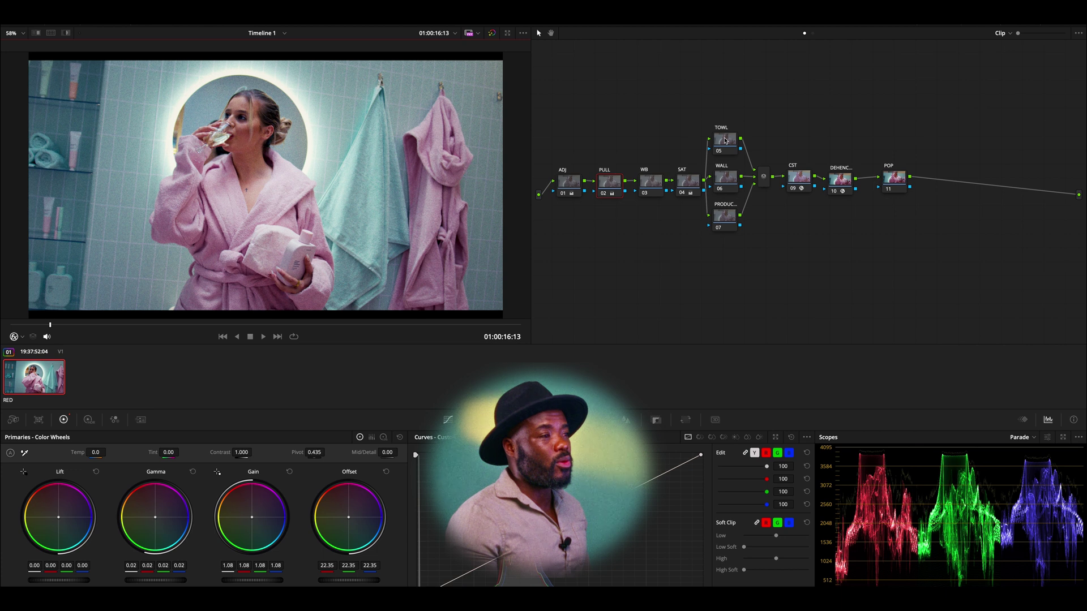
# Select node 05 (TOWL) to show its grade on the drinking shot at 01:00:16:13.
pyautogui.click(725, 140)
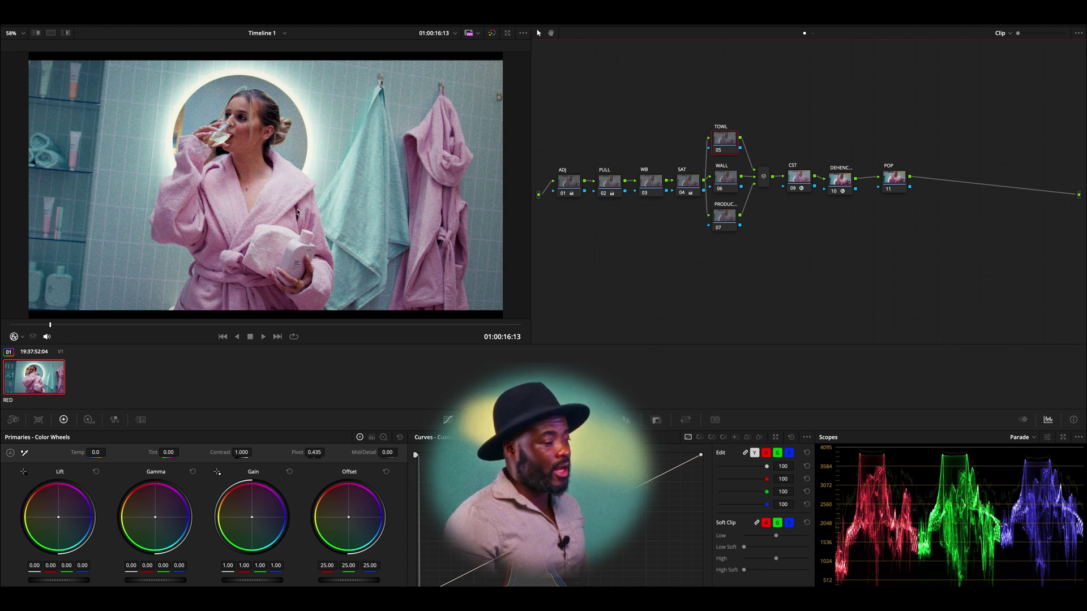
# On node 02 (PULL), set mid-detail to 35.50, contrast to 1.088 and lift to 0.02.
pyautogui.click(610, 188)
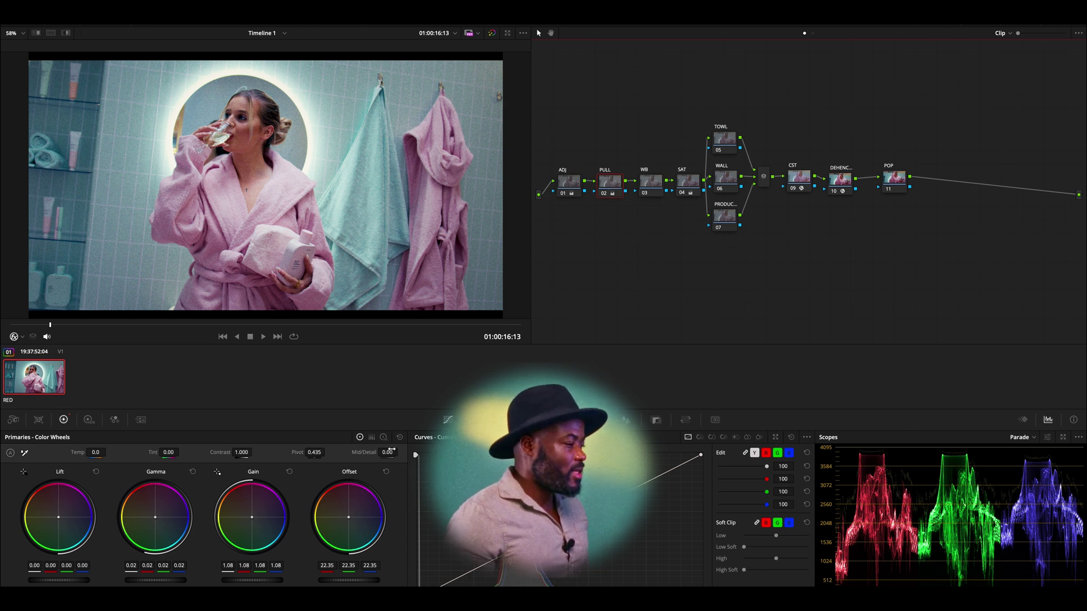
pyautogui.moveTo(385, 453); pyautogui.dragTo(408, 454)
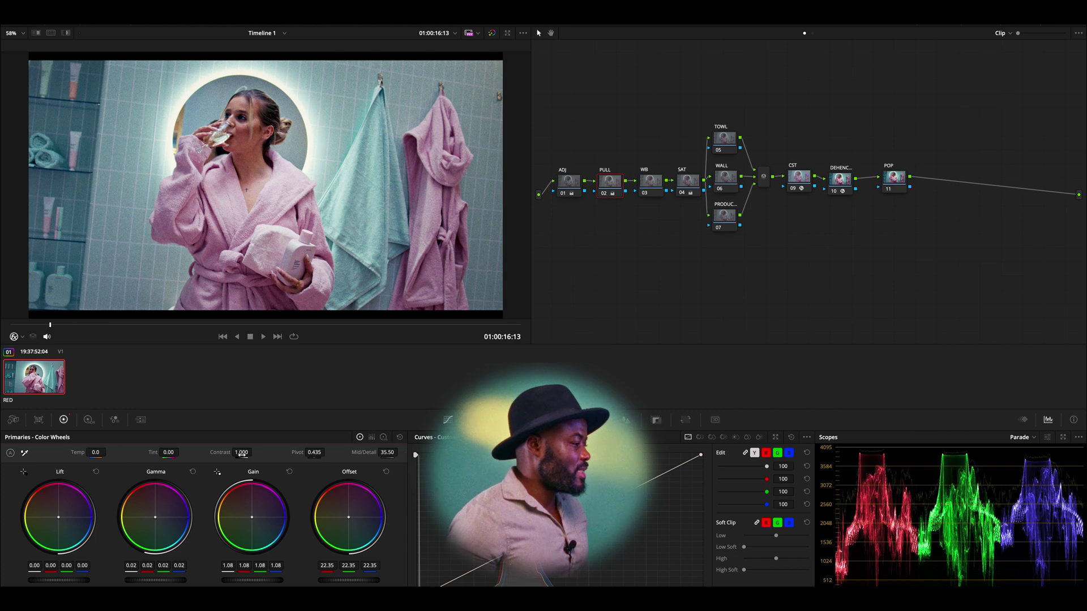
pyautogui.moveTo(242, 453); pyautogui.dragTo(253, 453)
pyautogui.press('space')
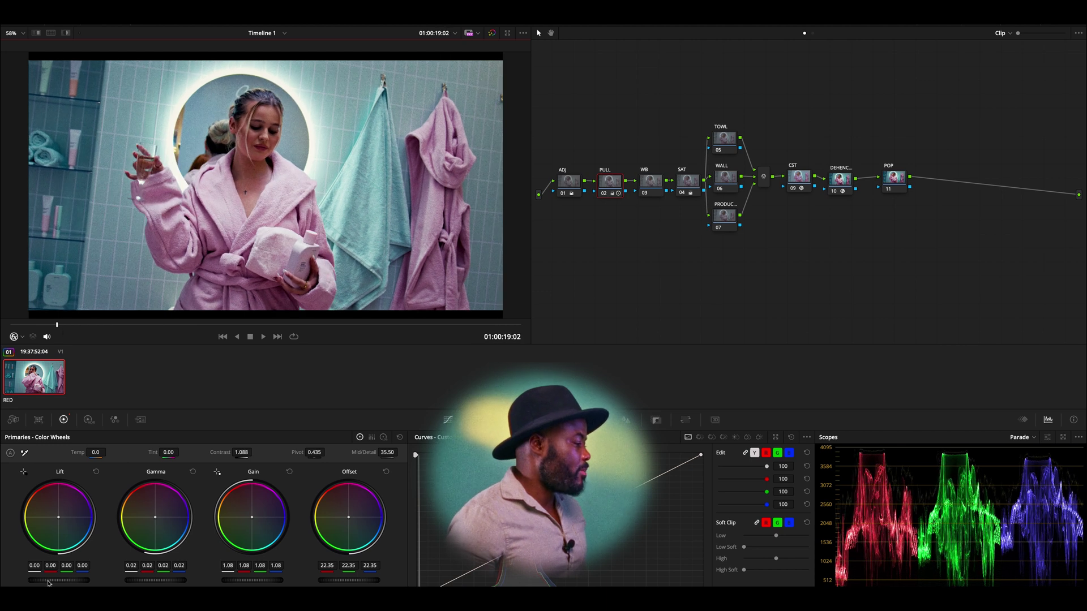
pyautogui.moveTo(48, 583); pyautogui.dragTo(56, 583)
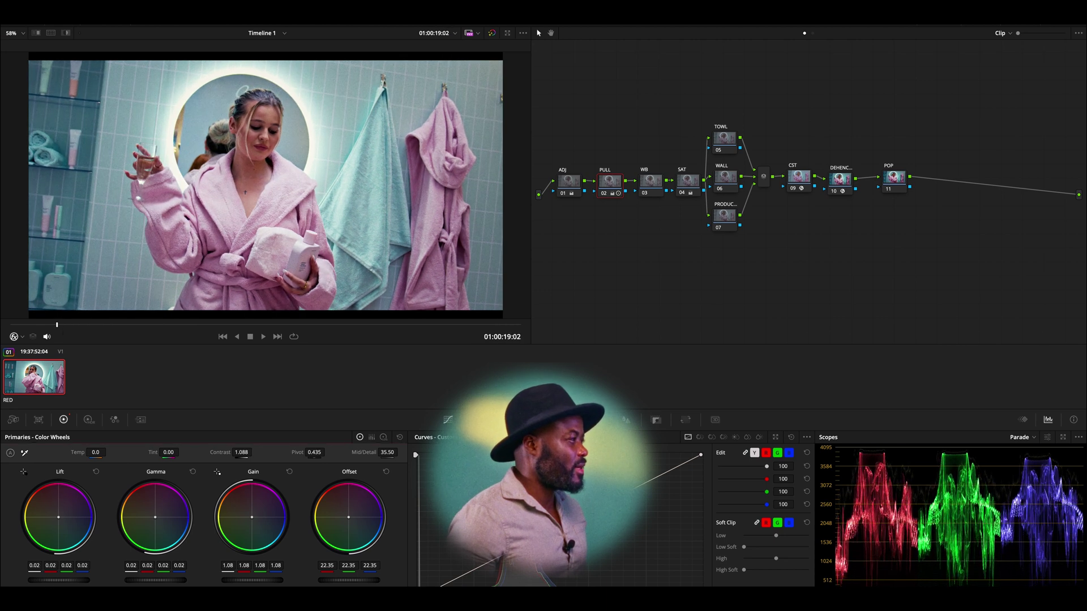
pyautogui.moveTo(59, 325)
pyautogui.mouseDown()
pyautogui.moveTo(80, 325)
pyautogui.moveTo(47, 325)
pyautogui.mouseUp()
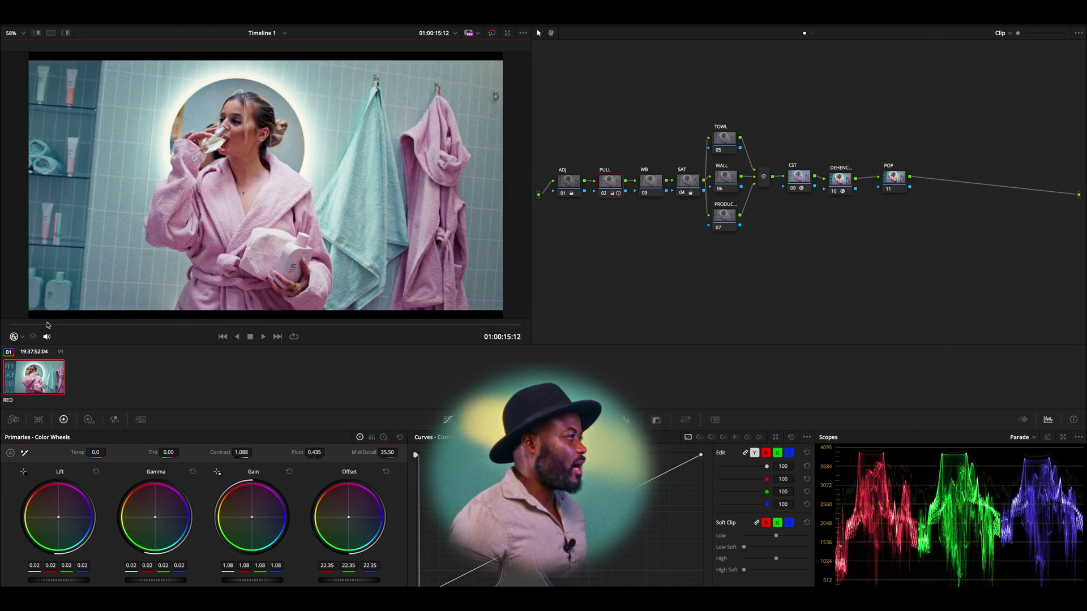
# Compare graded and ungraded images with bypass, then bring up the Dehancer node's settings.
pyautogui.click(492, 34)
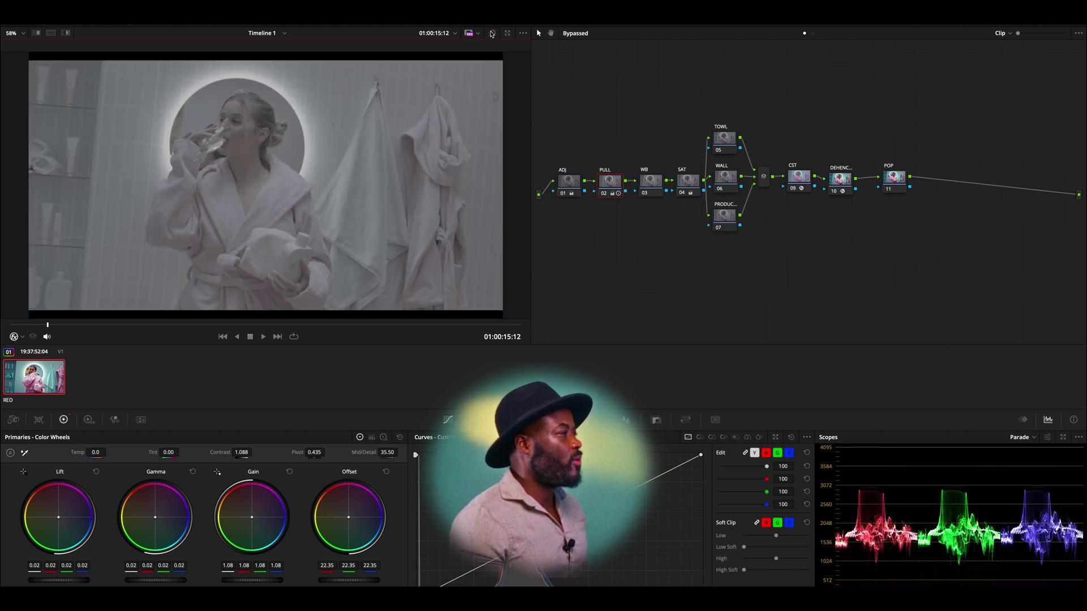
pyautogui.click(492, 34)
pyautogui.click(492, 34)
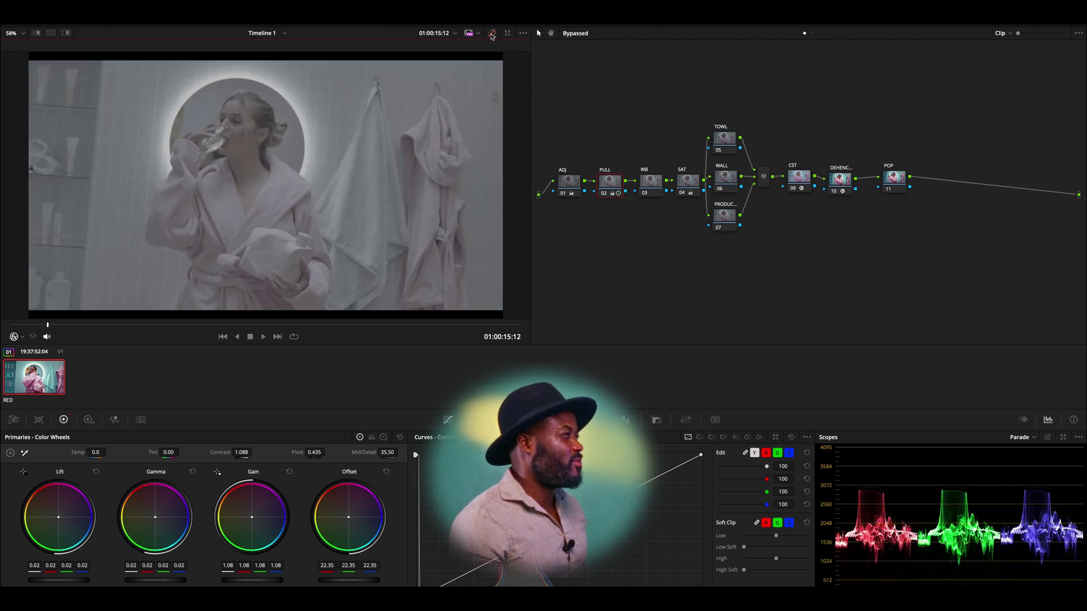
pyautogui.click(492, 34)
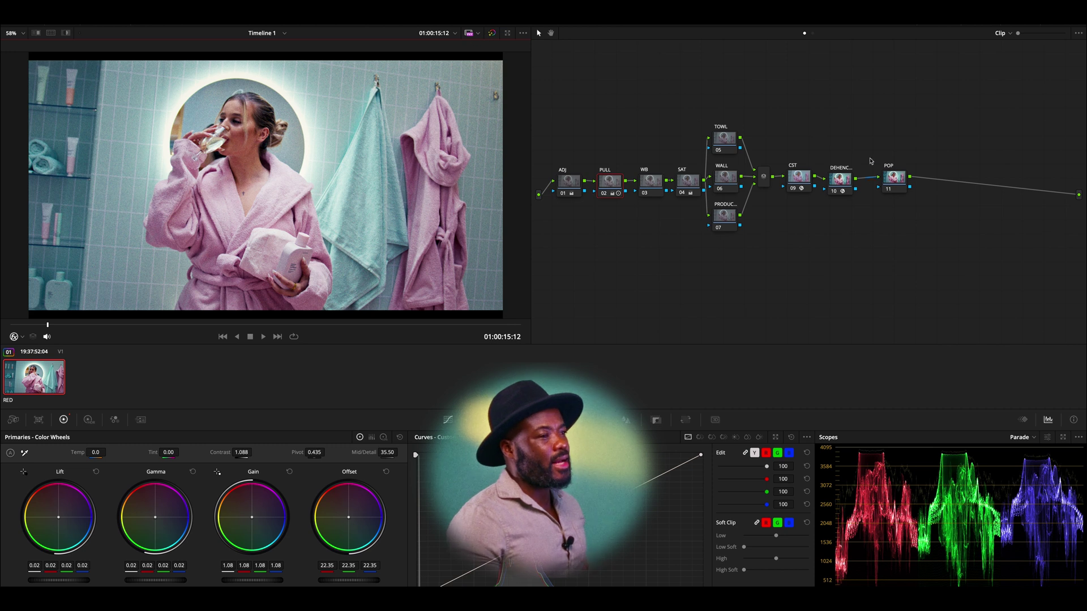
pyautogui.click(840, 180)
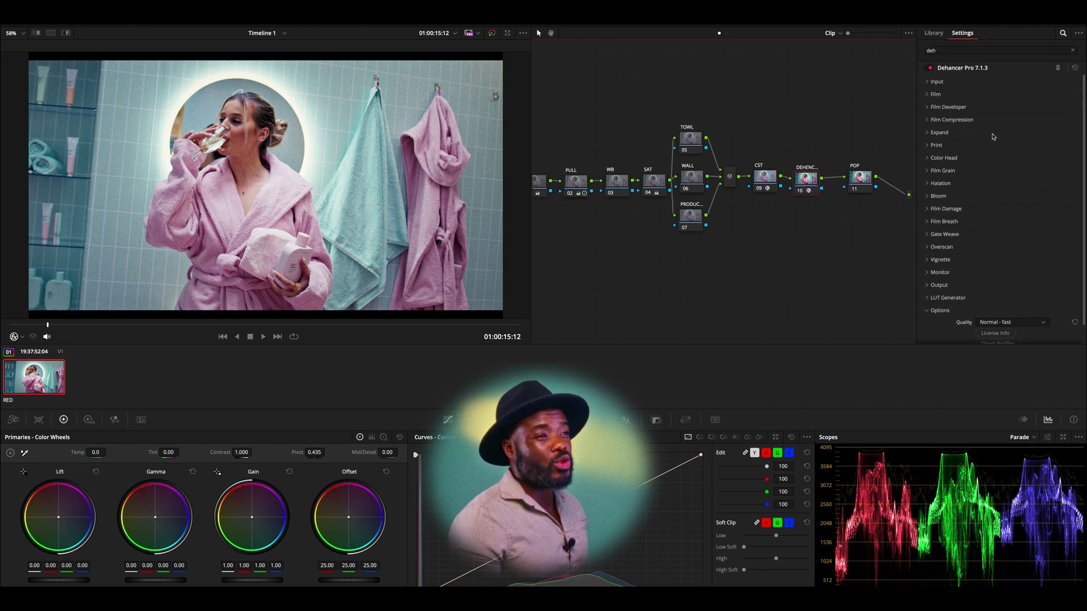
# In Dehancer's Kodak 2383 Print section, set Tonal Contrast to 5.9 and Color Density to 61.5.
pyautogui.click(931, 146)
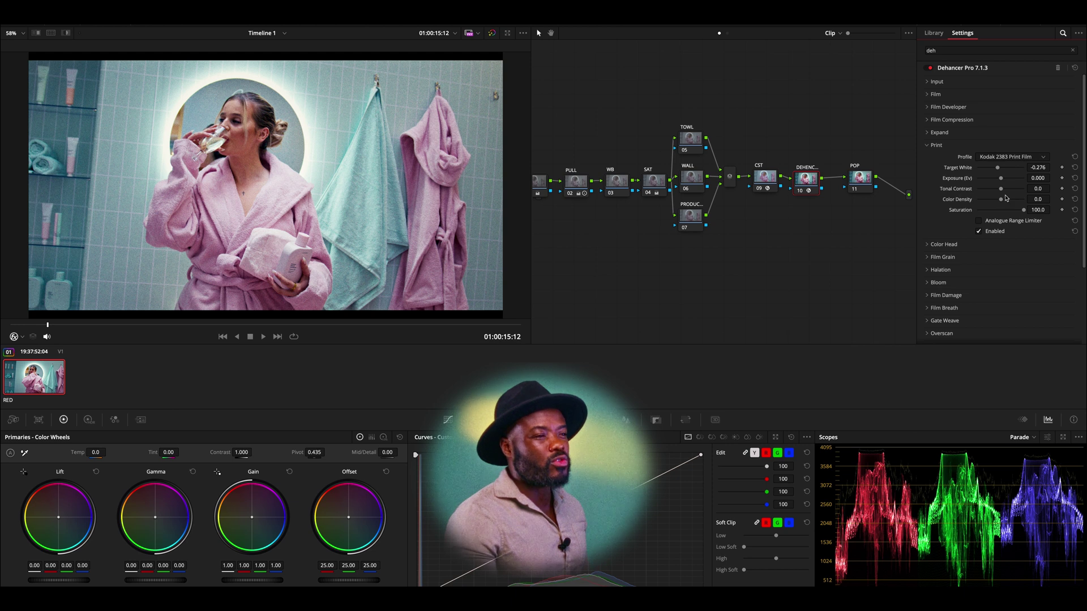
pyautogui.moveTo(1000, 189); pyautogui.dragTo(1004, 192)
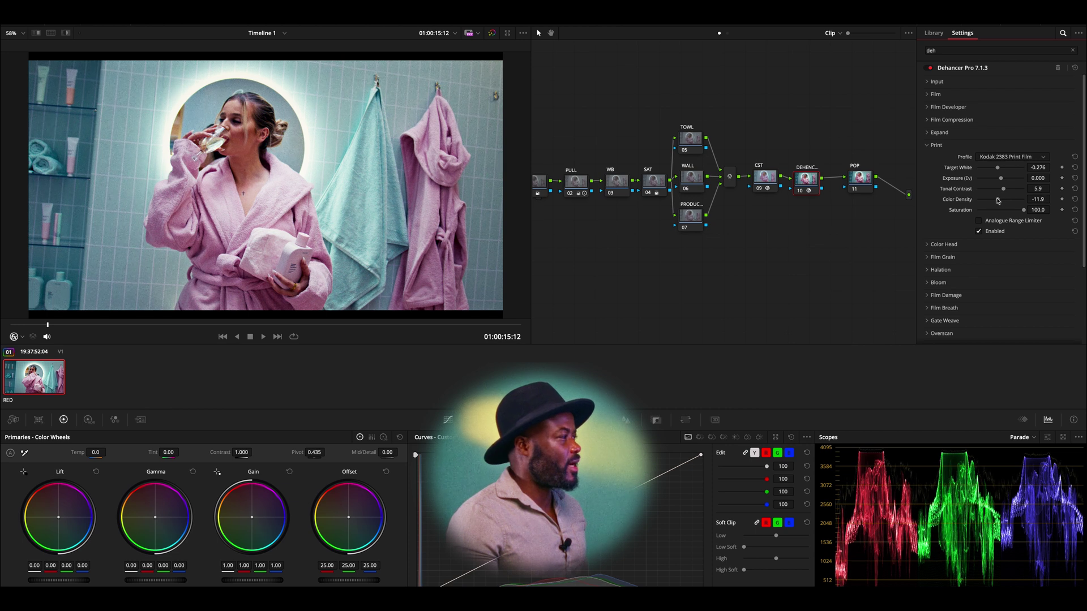
pyautogui.moveTo(992, 201); pyautogui.dragTo(1015, 208)
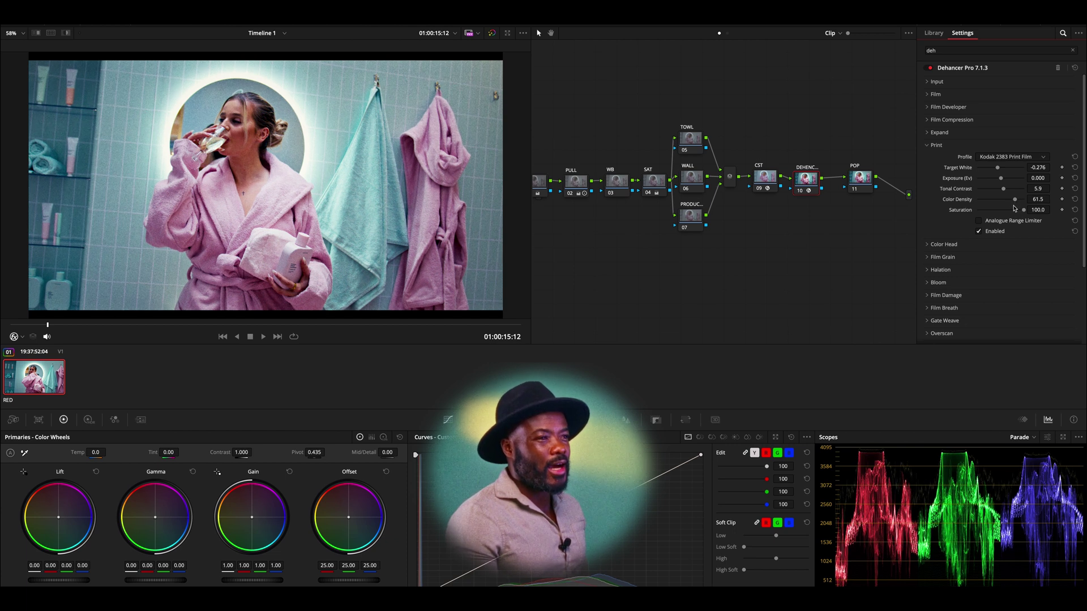
pyautogui.click(929, 147)
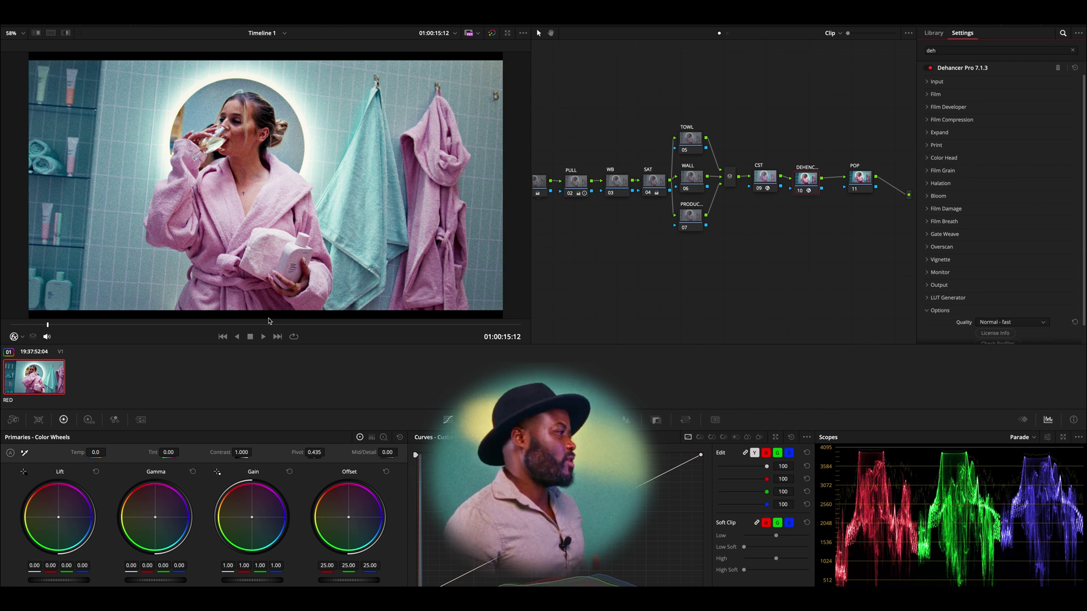
# Compare the grade against the ungraded image, then scrub across other shots of the clip.
pyautogui.click(492, 34)
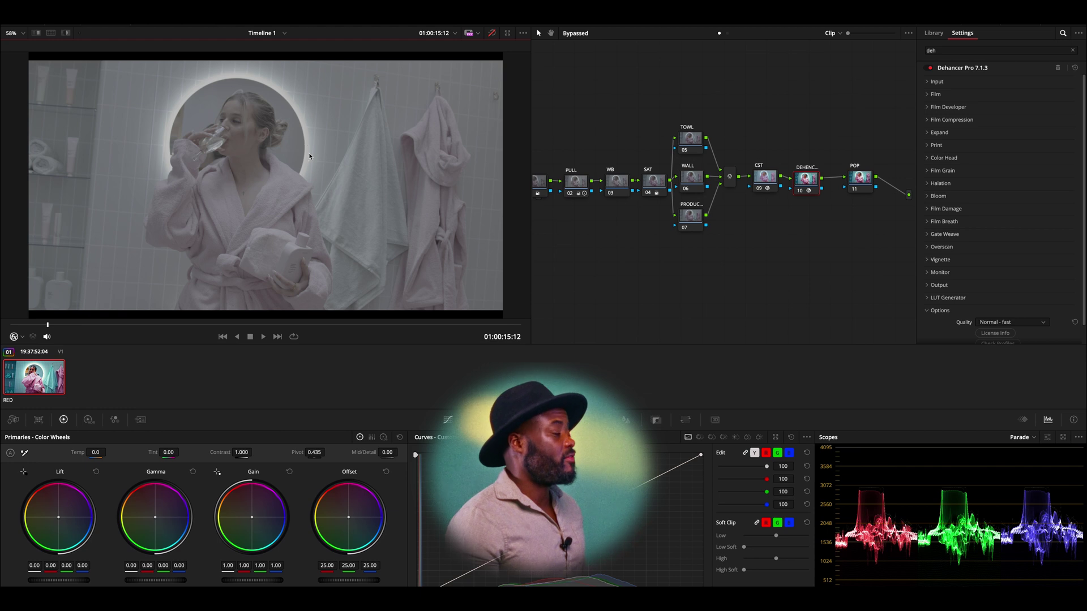
pyautogui.click(492, 33)
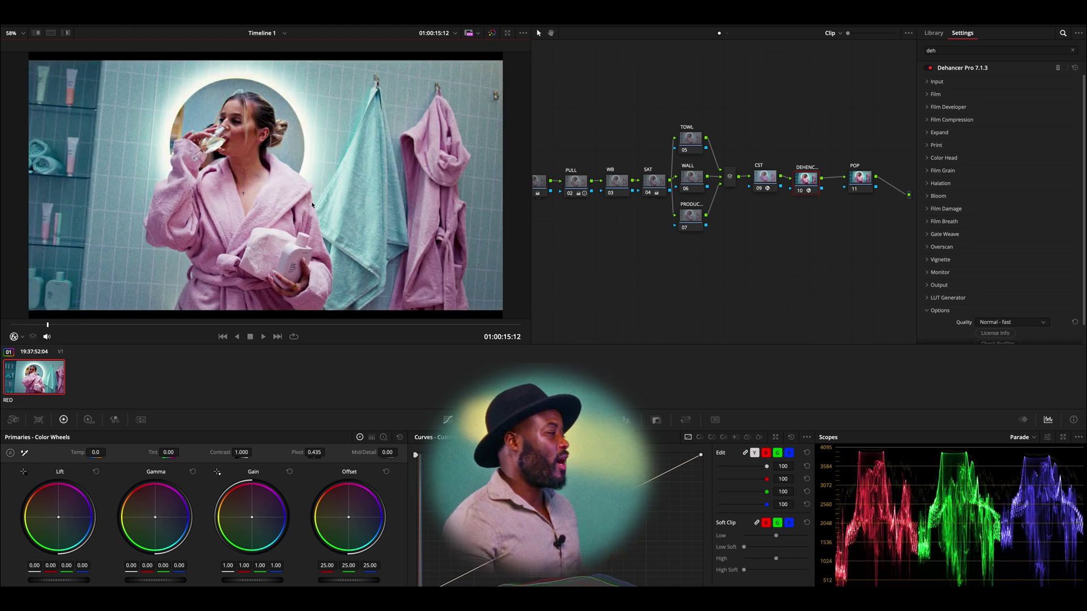
pyautogui.moveTo(78, 327); pyautogui.dragTo(240, 324)
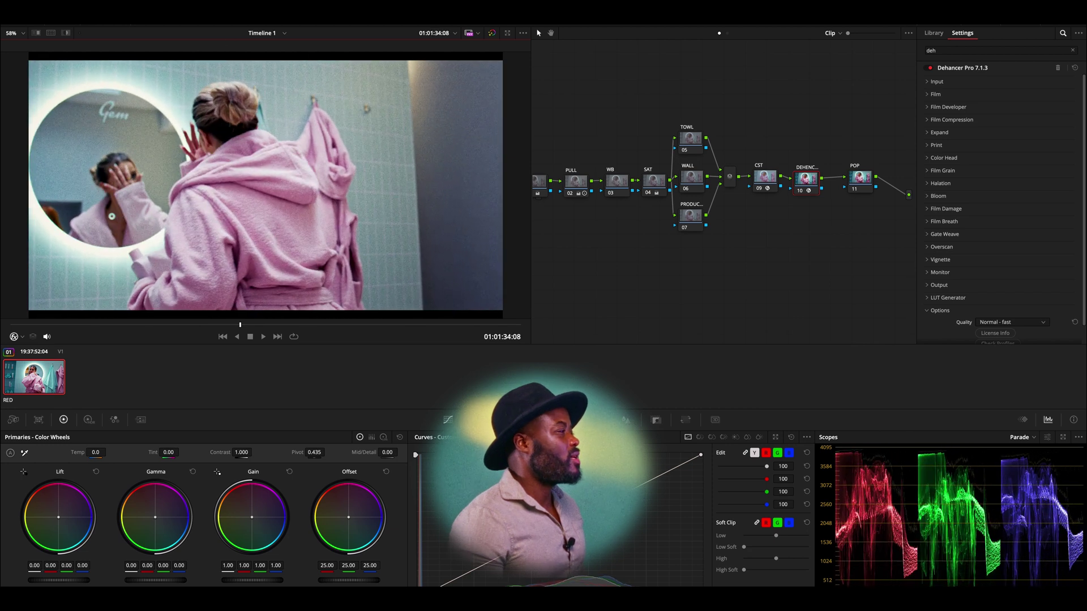
# Change the Timeline Proxy Resolution from the Playback menu and return to 01:00:11:03.
pyautogui.click(235, 23)
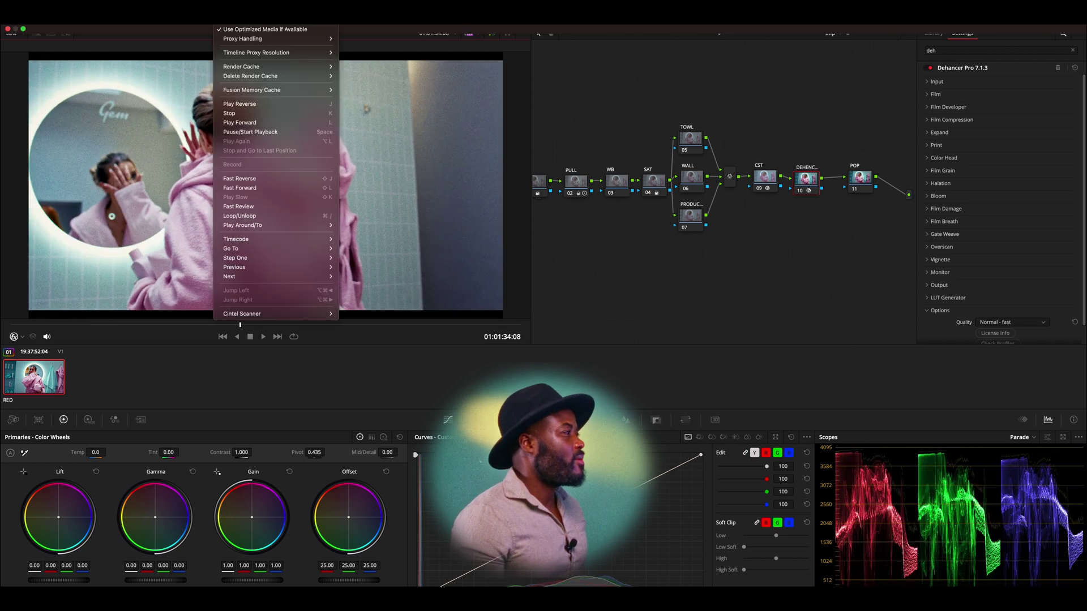
pyautogui.moveTo(240, 56)
pyautogui.click(357, 56)
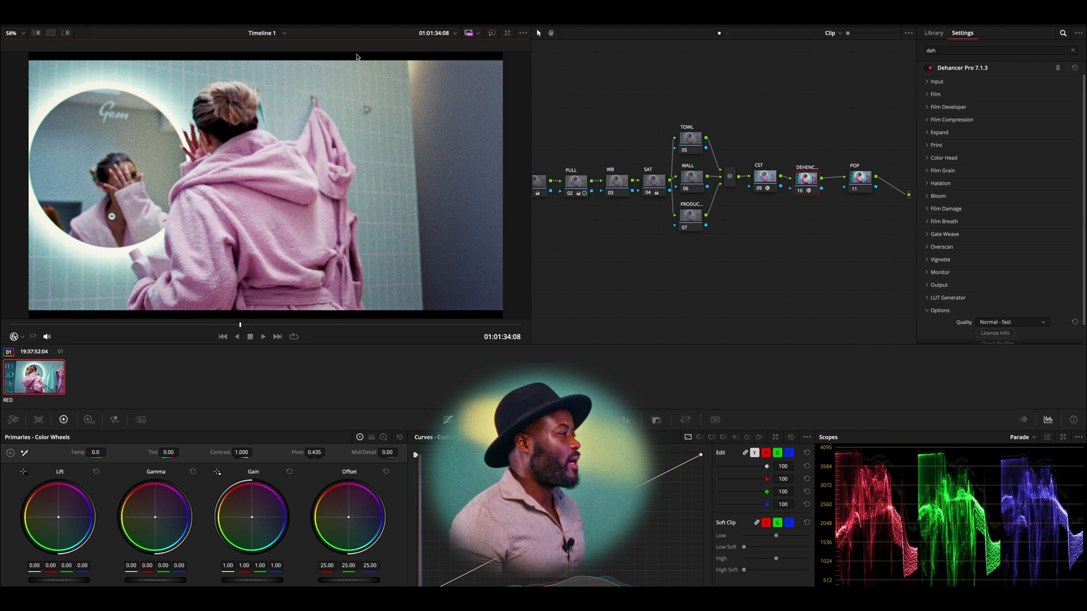
pyautogui.moveTo(53, 326); pyautogui.dragTo(39, 330)
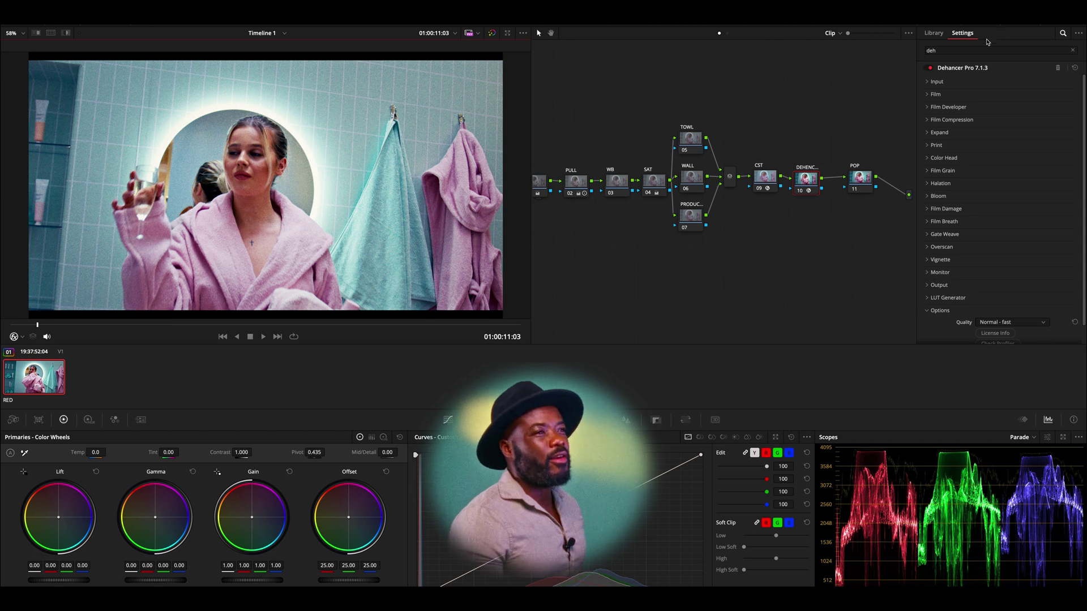
# Hide the OpenFX Settings panel to reveal the full node tree and select the POP node (11).
pyautogui.click(1015, 26)
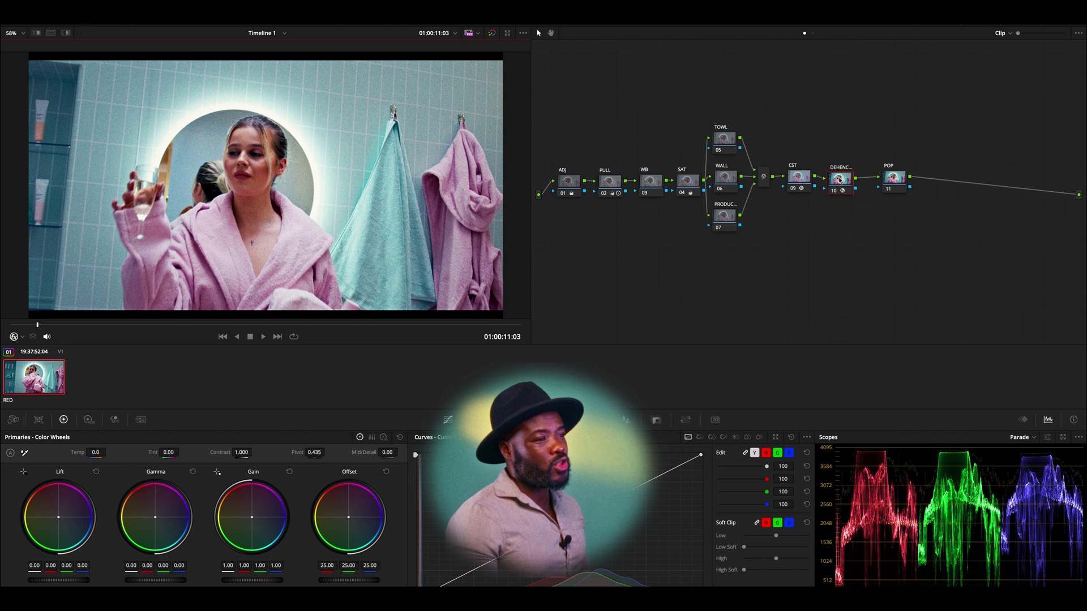
pyautogui.click(897, 181)
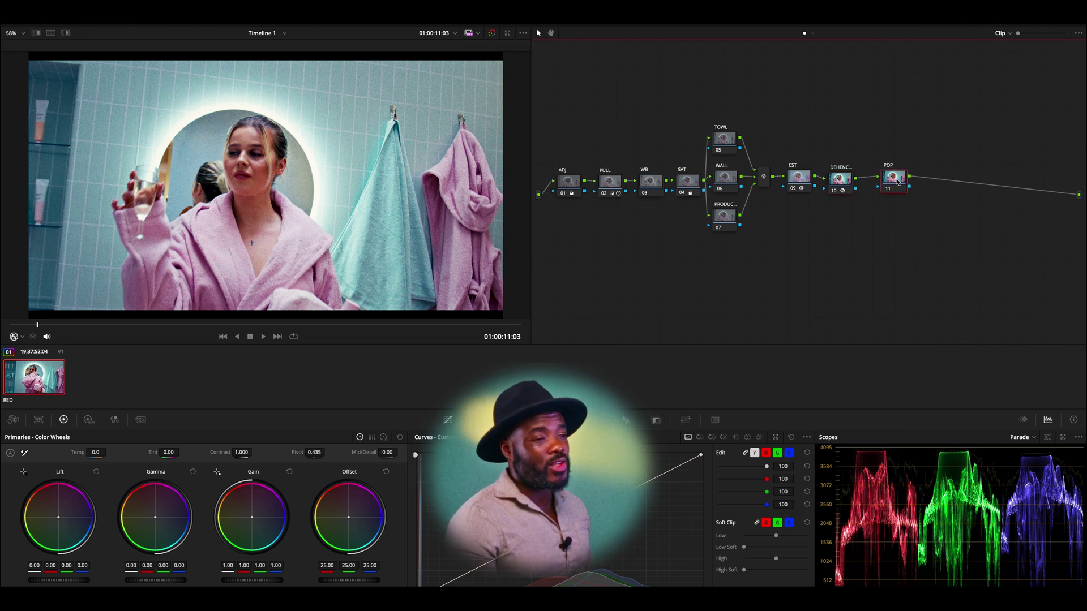